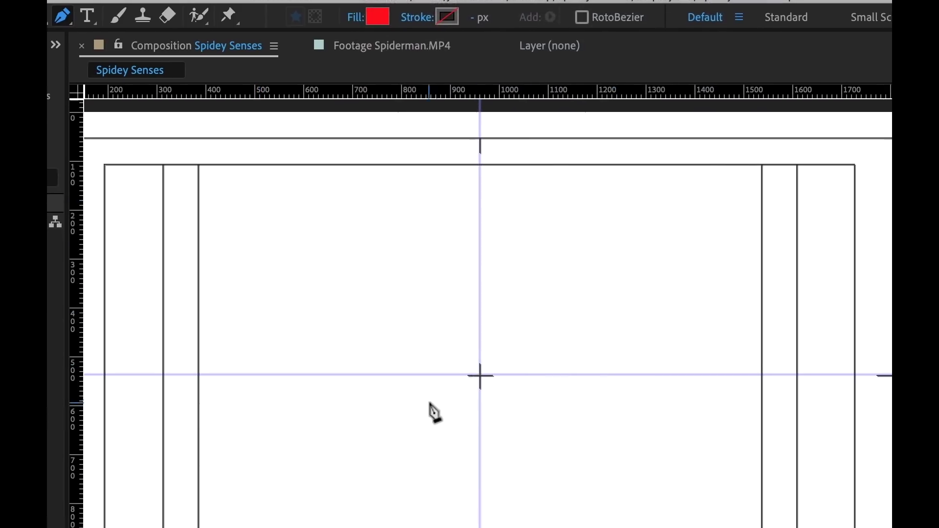
Draw a closed red teardrop shape with the Pen tool, starting at the composition's centre and extending horizontally about 360 px to the right.
left_click(473, 281)
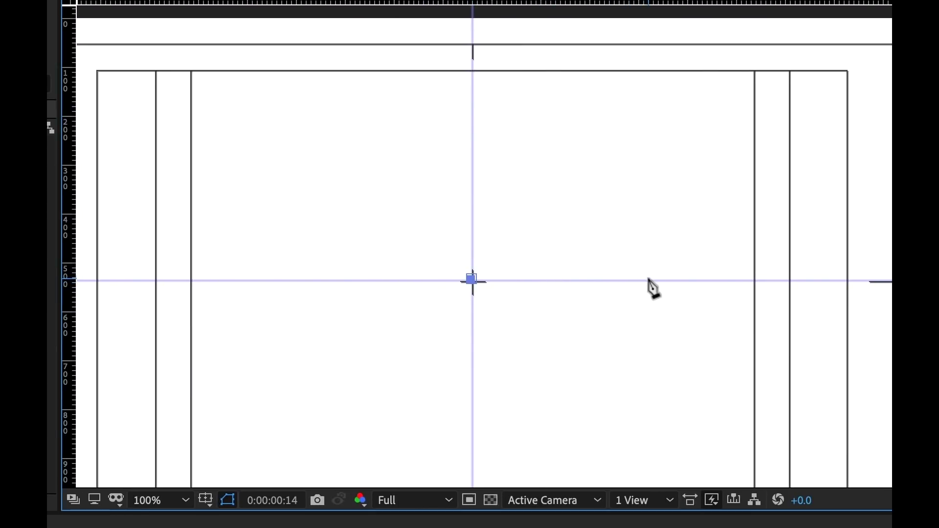
left_click_drag(647, 280, 648, 314)
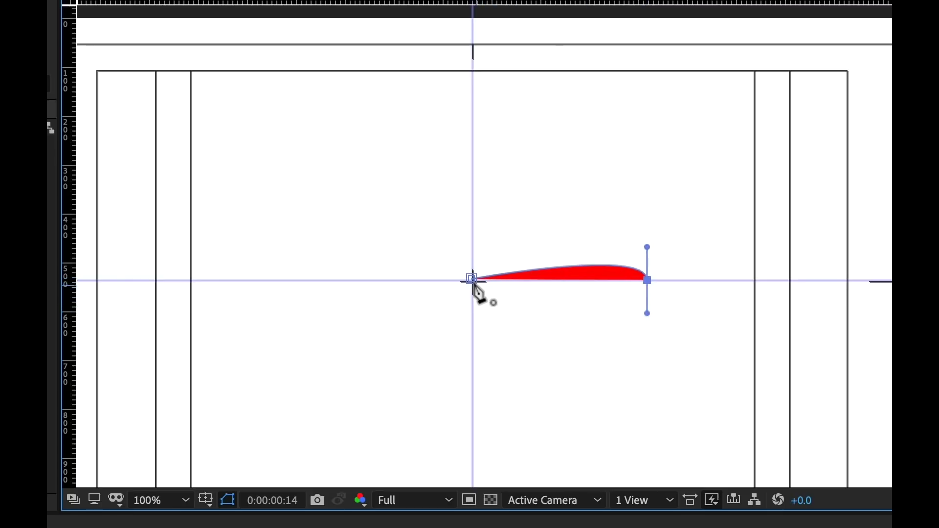
left_click(473, 281)
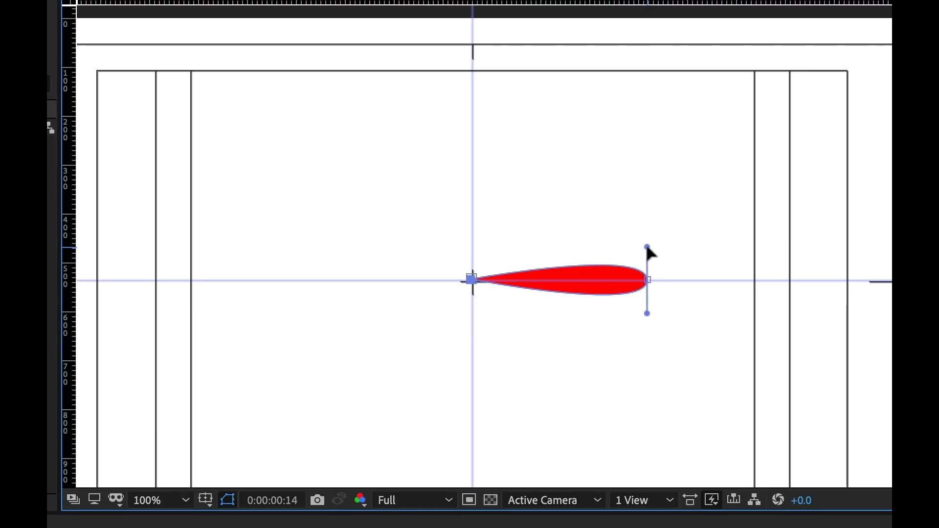
Reshape the right end's curve handles into a symmetric pointed leaf and move that end point outward to make the shape slightly longer.
left_click_drag(645, 250, 569, 252)
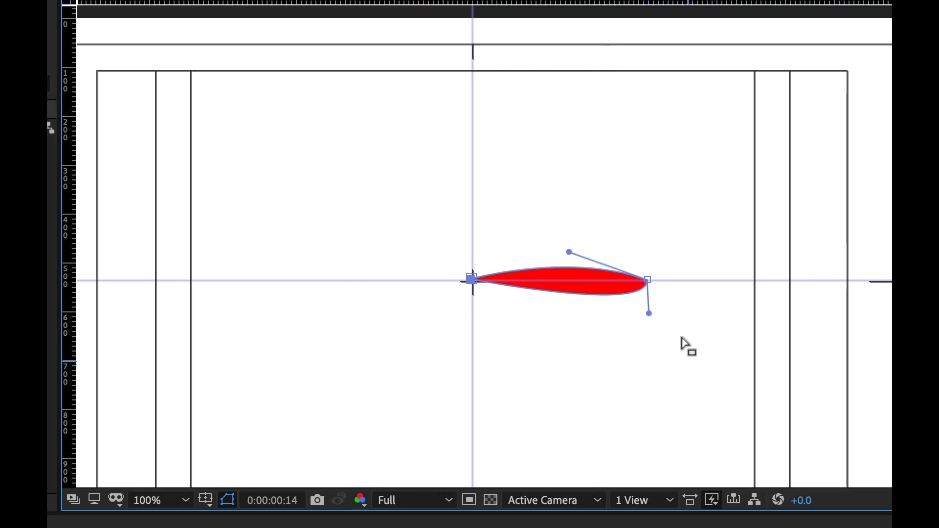
left_click_drag(649, 314, 562, 313)
left_click_drag(569, 252, 566, 247)
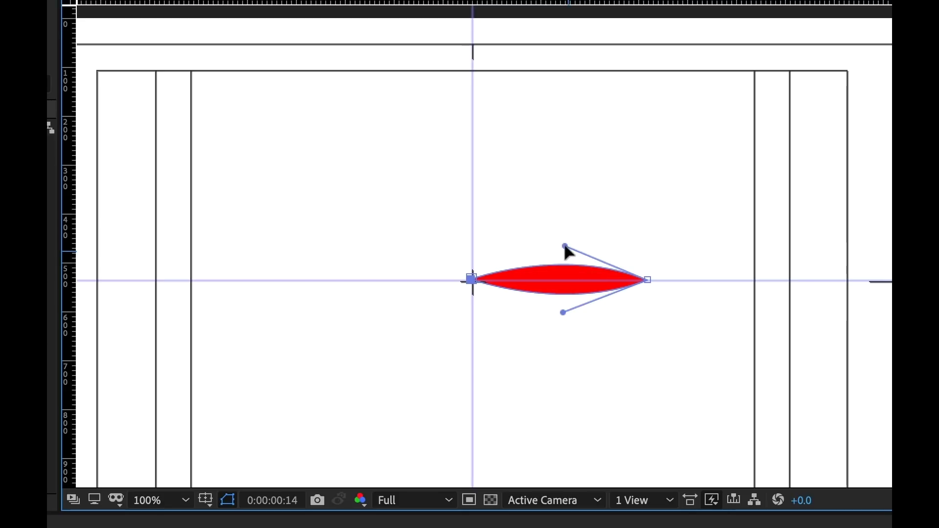
left_click_drag(648, 280, 664, 280)
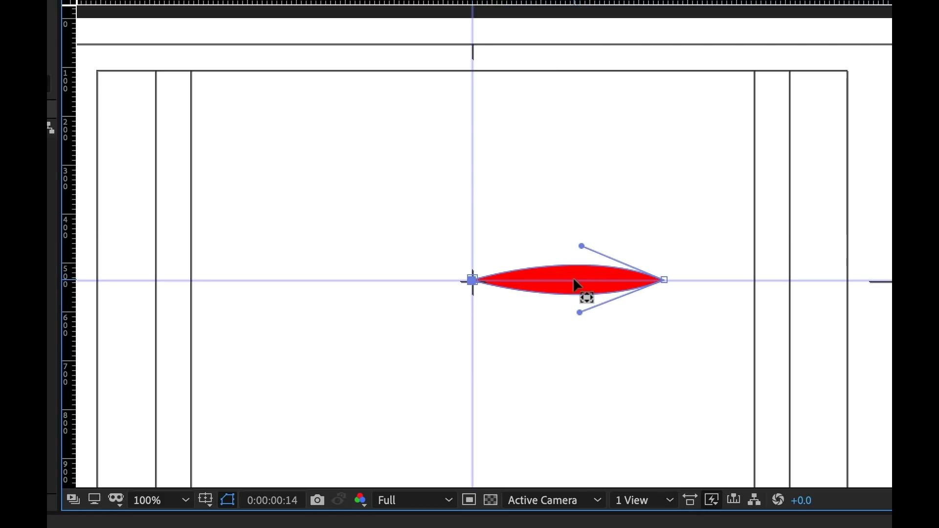
Place the shape's anchor point on its inner tip at the composition centre and rename the layer Spidey Senses.
double_click(559, 268)
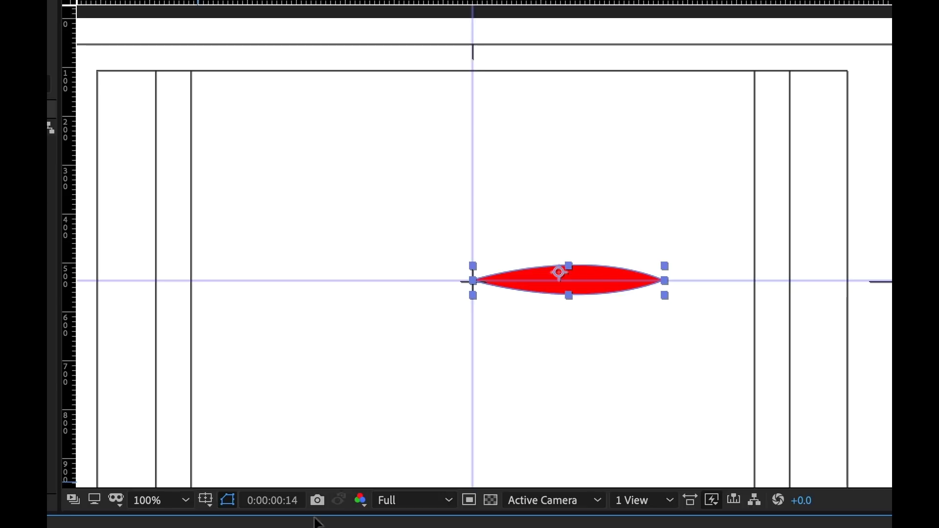
left_click_drag(557, 268, 478, 285)
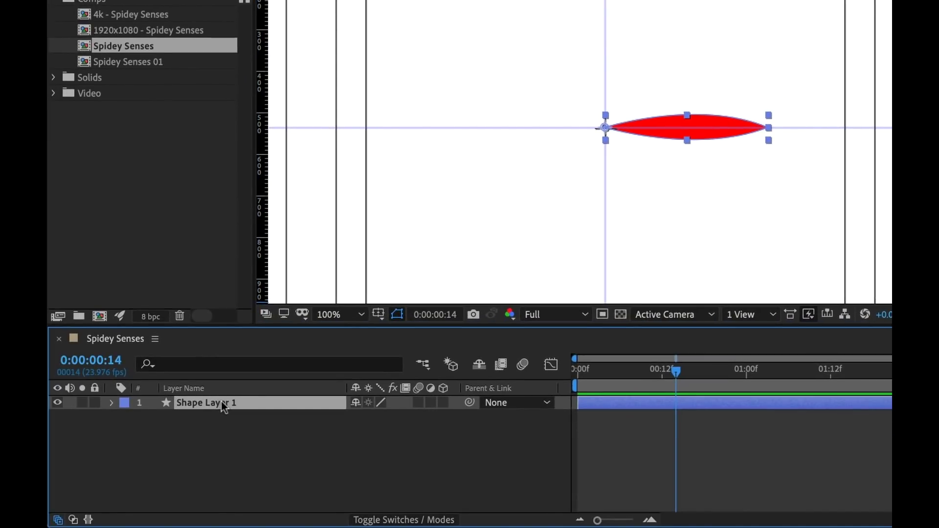
key("Return")
type("Spidey Senses")
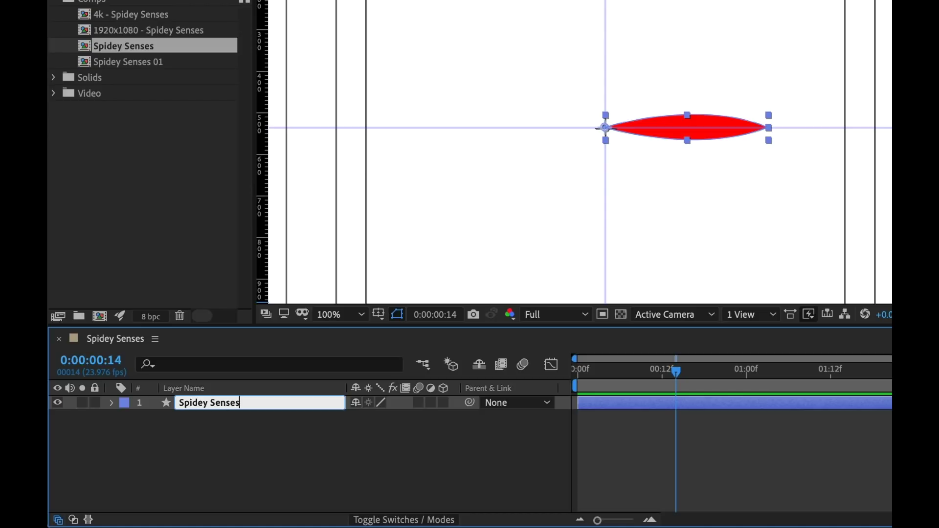
key("Return")
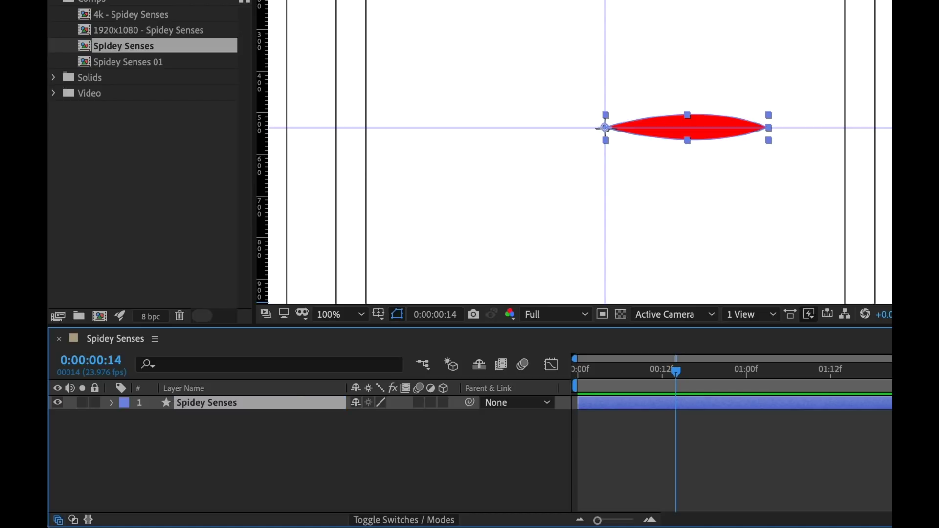
Add a Repeater to the contents of the Spidey Senses shape layer.
left_click(111, 404)
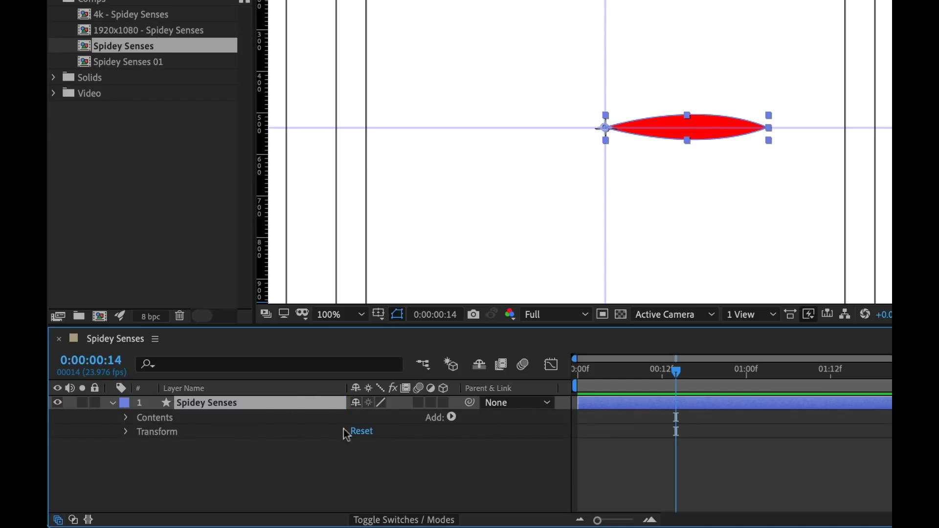
left_click_drag(577, 306, 579, 269)
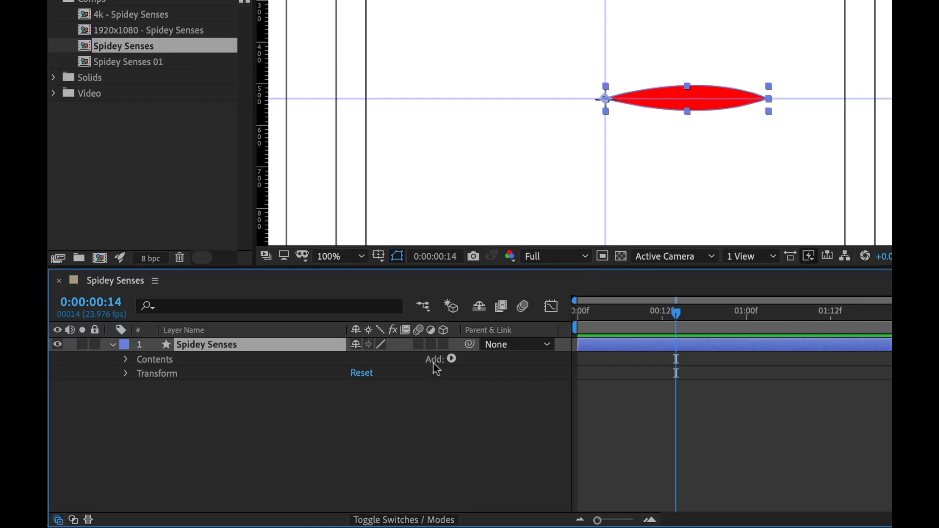
left_click(452, 361)
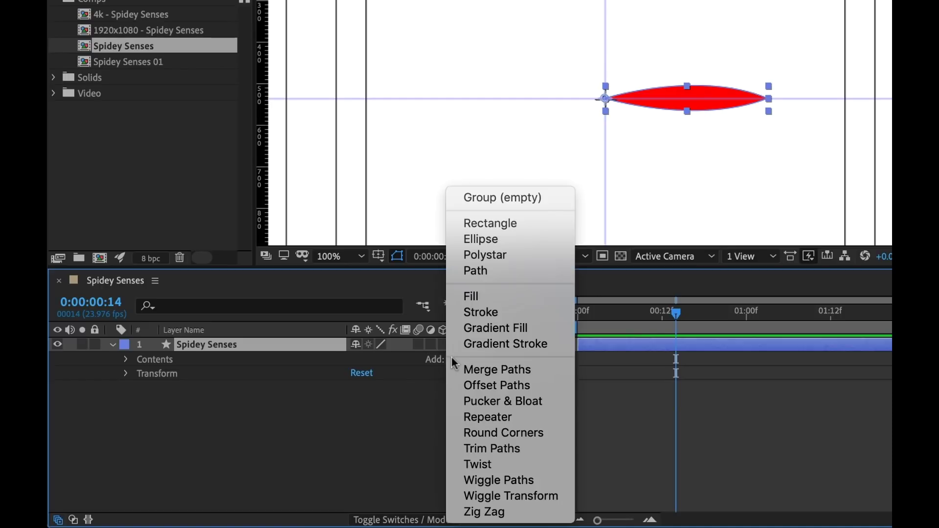
left_click(506, 417)
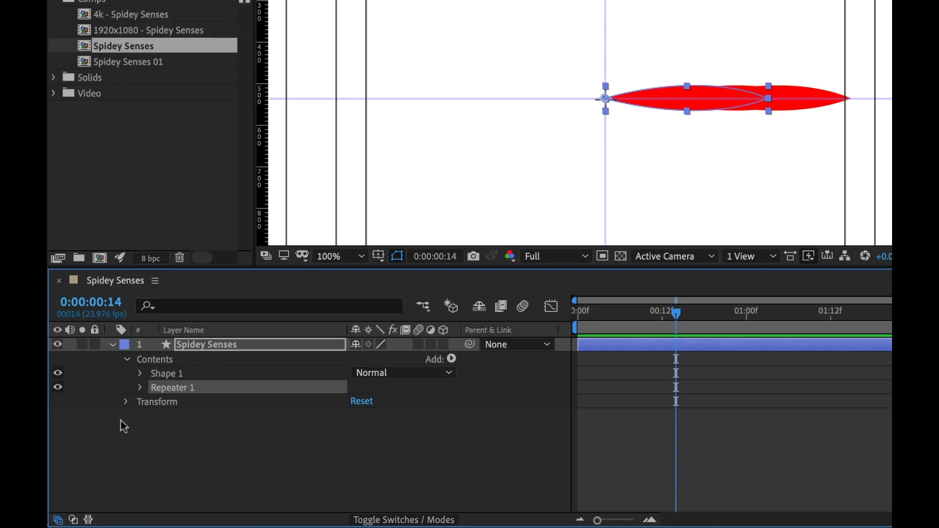
Set the repeater's transform position to 0, 0 so that the copies share the same origin.
left_click(161, 376)
left_click(182, 389)
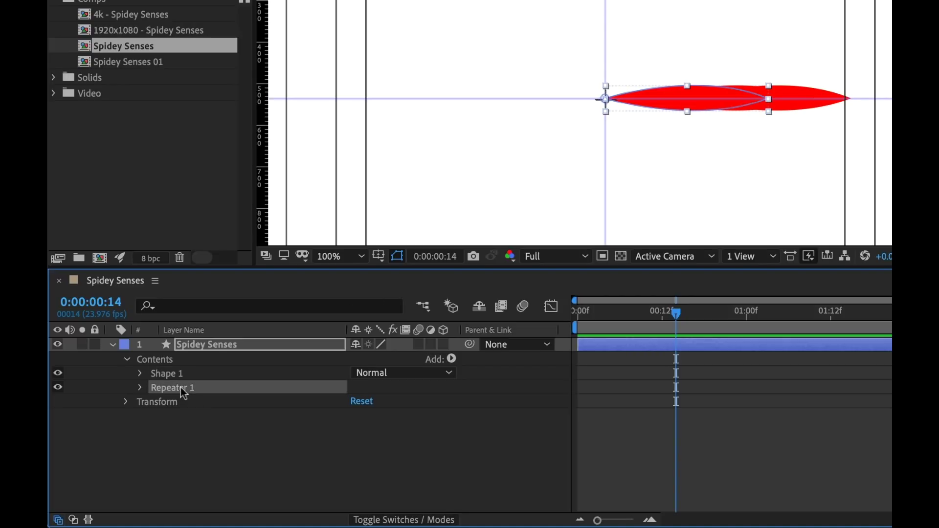
left_click(139, 387)
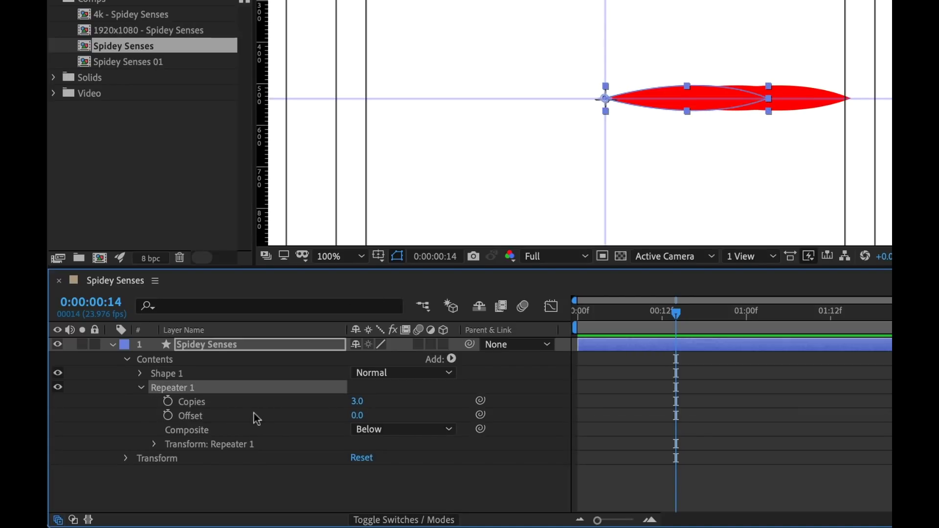
left_click(155, 443)
scroll(157, 466, "down", 2)
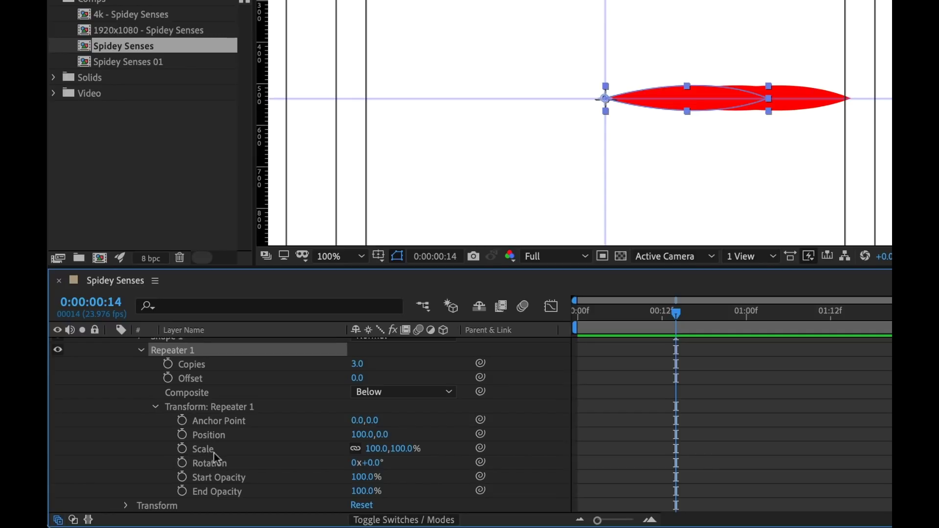
left_click(364, 434)
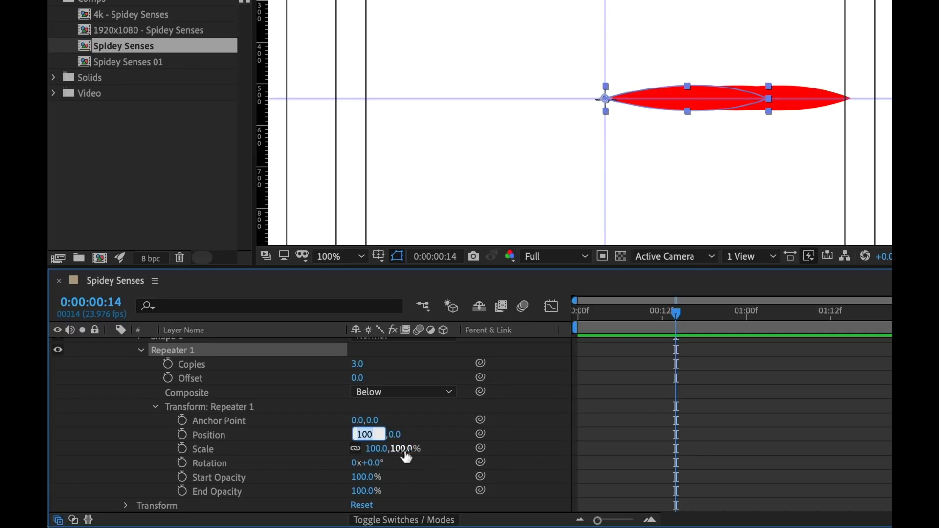
type("0")
key("Return")
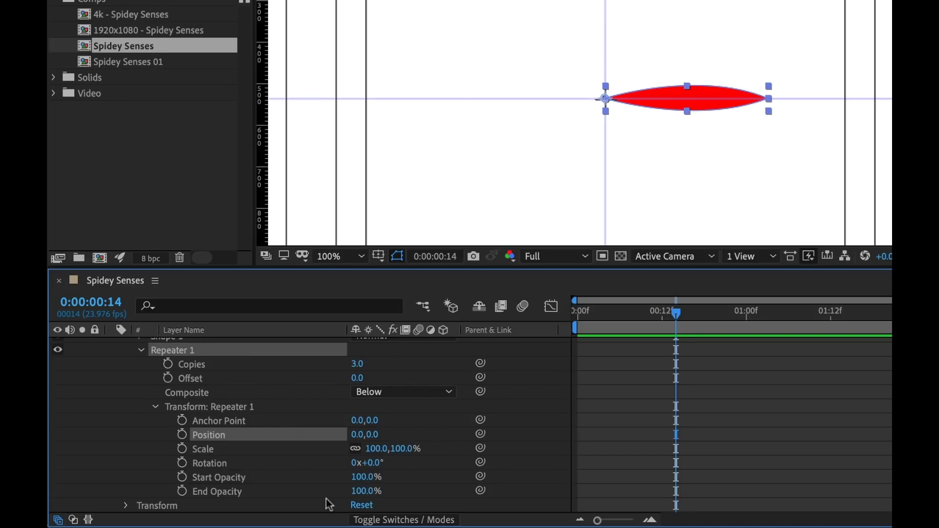
Set the repeater's transform rotation to -27° and its number of copies to 9.
left_click_drag(371, 463, 309, 470)
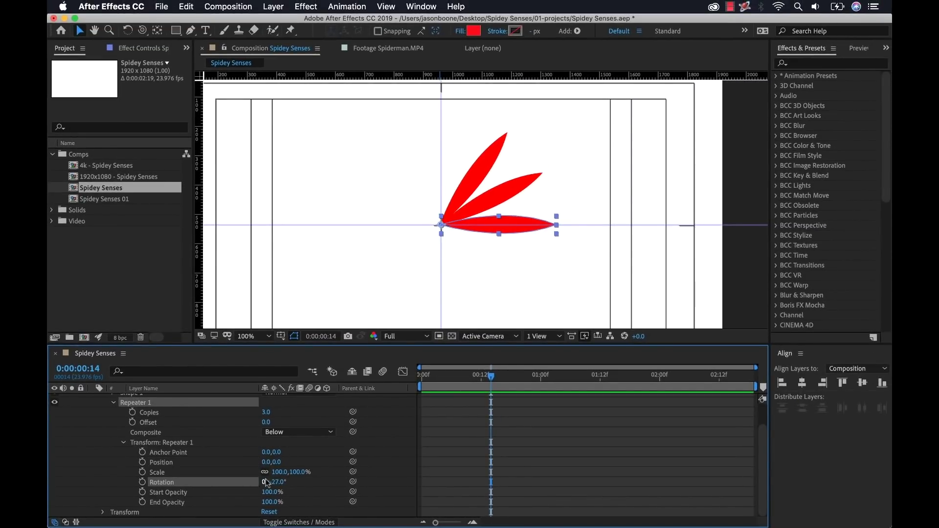
left_click(266, 412)
key("Return")
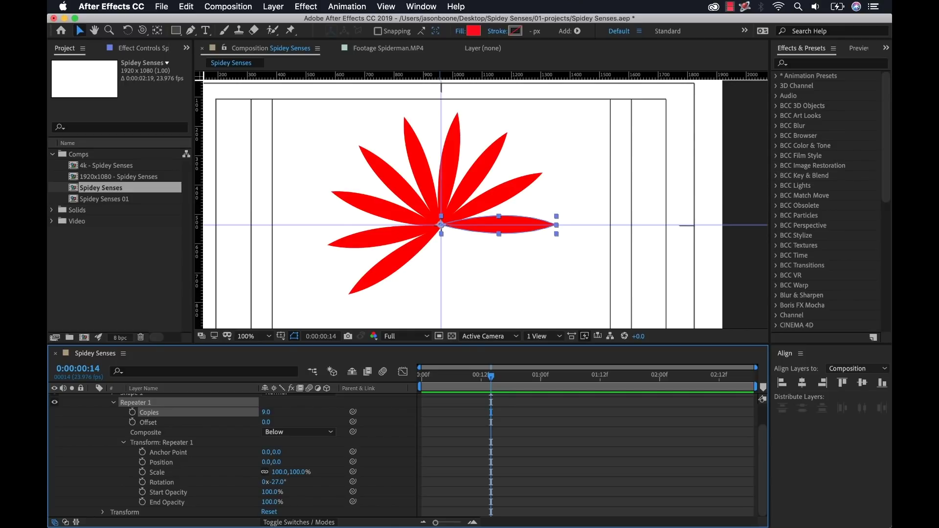
Set the repeater's transform rotation to -30° and its offset to -1, and deselect the layer.
left_click(278, 484)
type("-30")
key("Return")
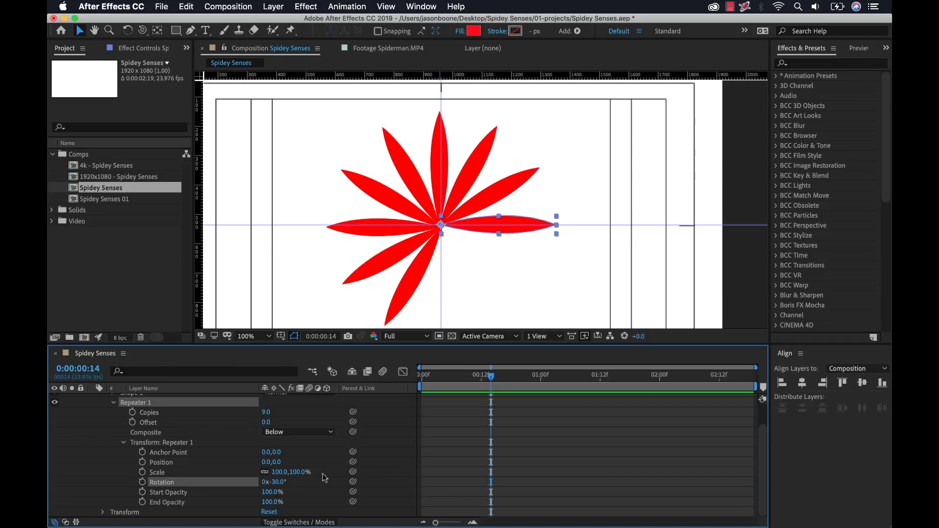
left_click(266, 423)
key("Return")
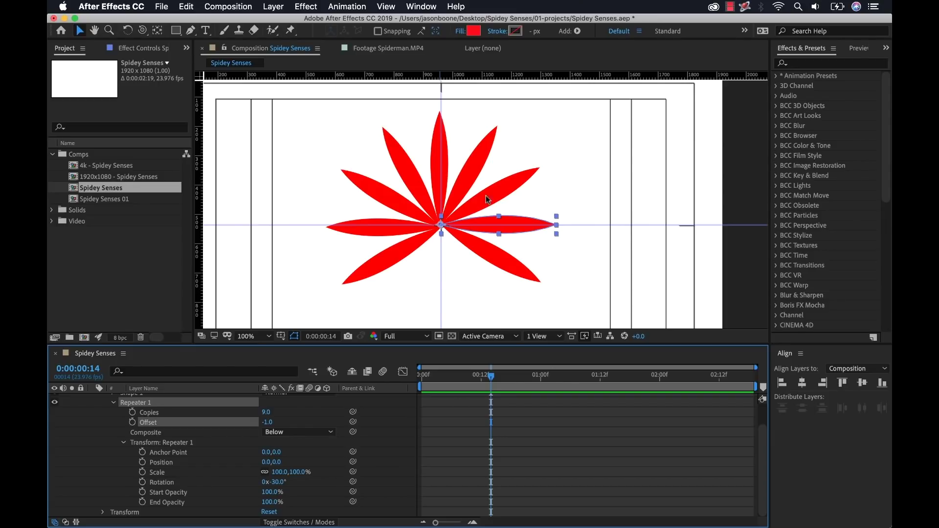
left_click(509, 410)
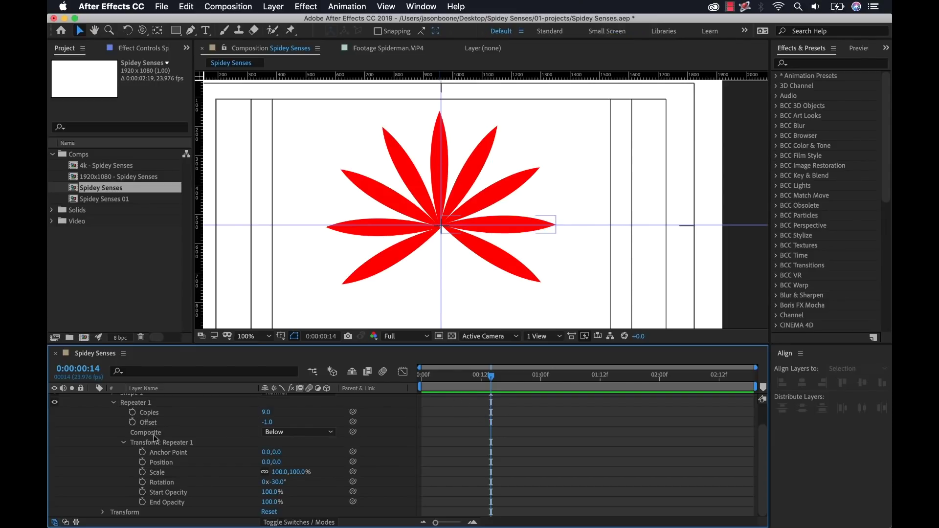
Return to the first frame and hide the guides and the Title/Action Safe overlay.
key("Home")
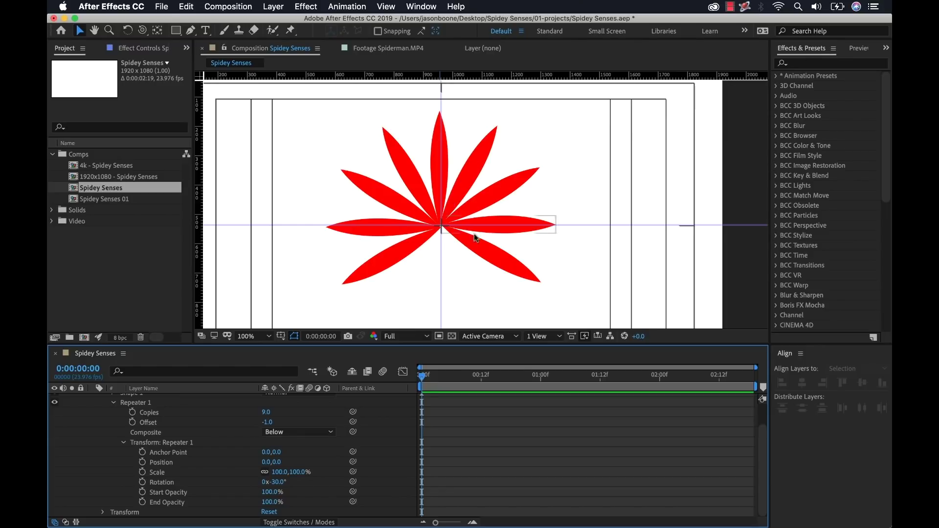
left_click(384, 6)
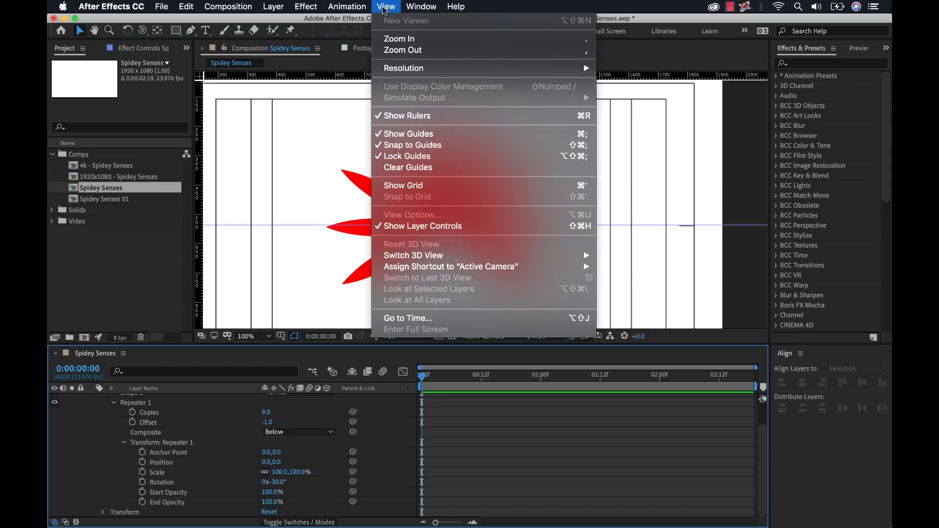
left_click(404, 135)
left_click(281, 336)
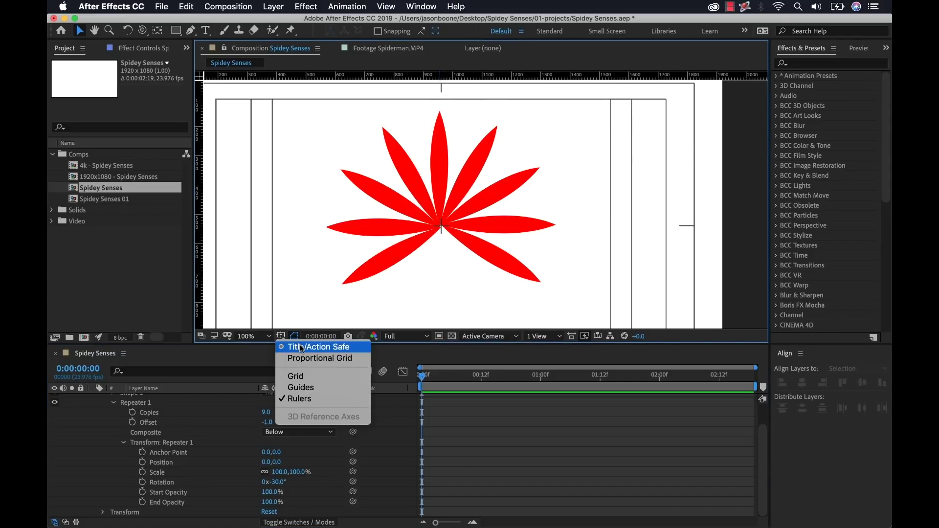
left_click(301, 347)
left_click(482, 462)
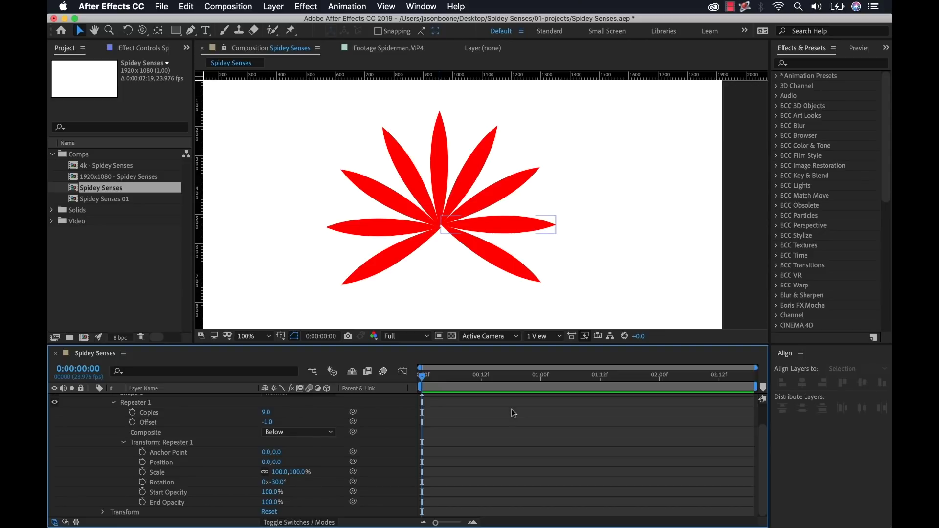
In Shape 1's transform, unlink the scale and set it to 71, 41%, and set the position to 192, 0.
left_click(124, 443)
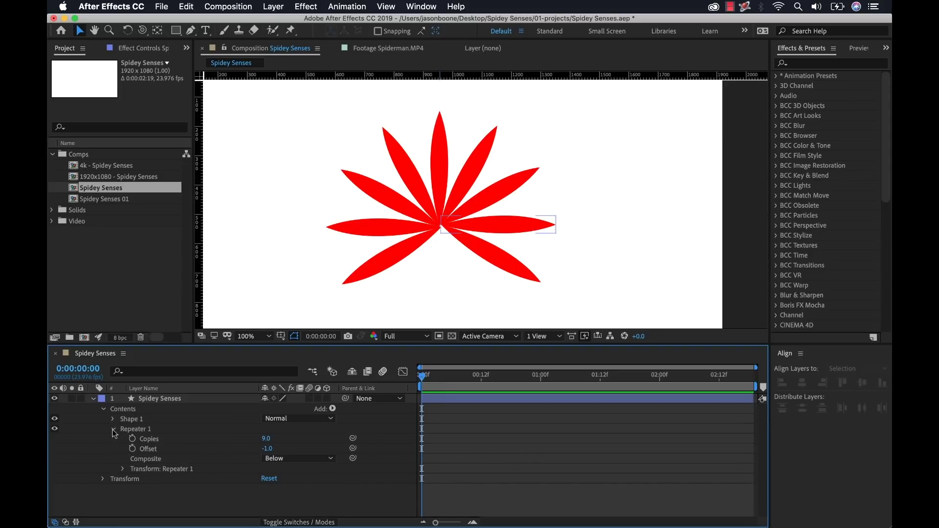
left_click(113, 430)
left_click(114, 420)
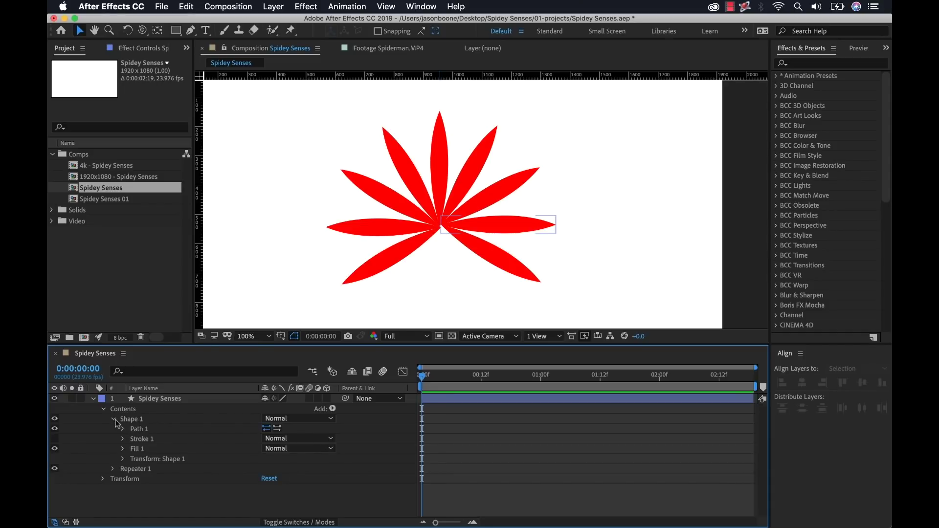
left_click(123, 459)
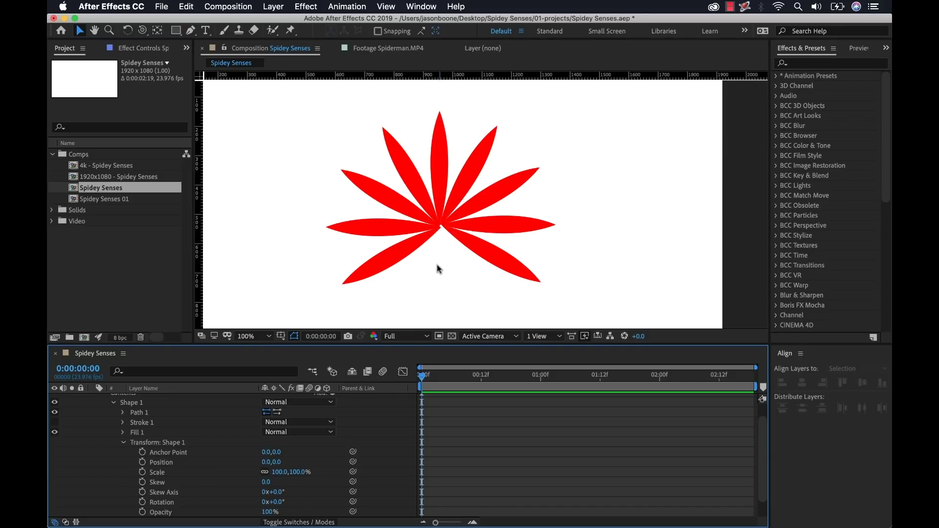
left_click(265, 473)
mouse_move(277, 472)
left_mouse_down()
mouse_move(270, 462)
mouse_move(288, 462)
mouse_move(248, 461)
mouse_move(293, 477)
mouse_move(267, 472)
mouse_move(288, 472)
mouse_move(275, 472)
left_mouse_up()
key("comma")
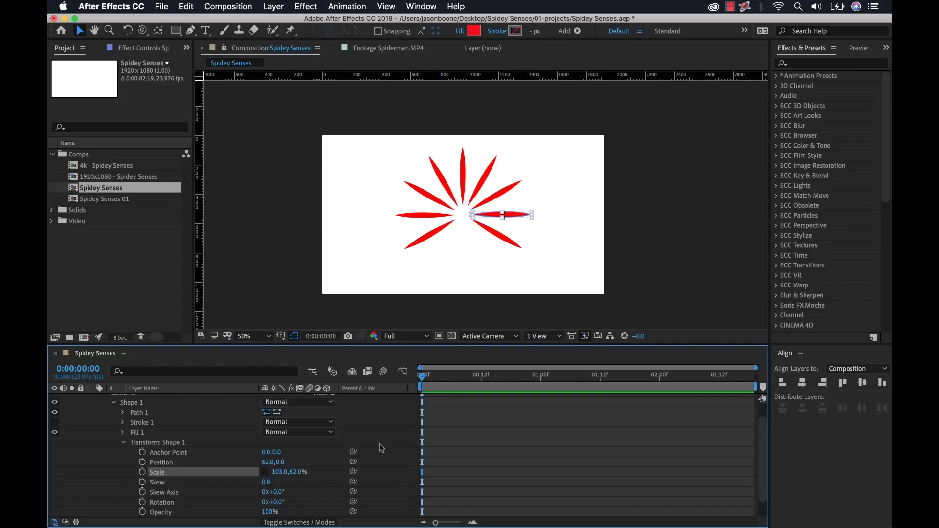
mouse_move(267, 462)
left_mouse_down()
mouse_move(370, 468)
mouse_move(257, 472)
left_mouse_up()
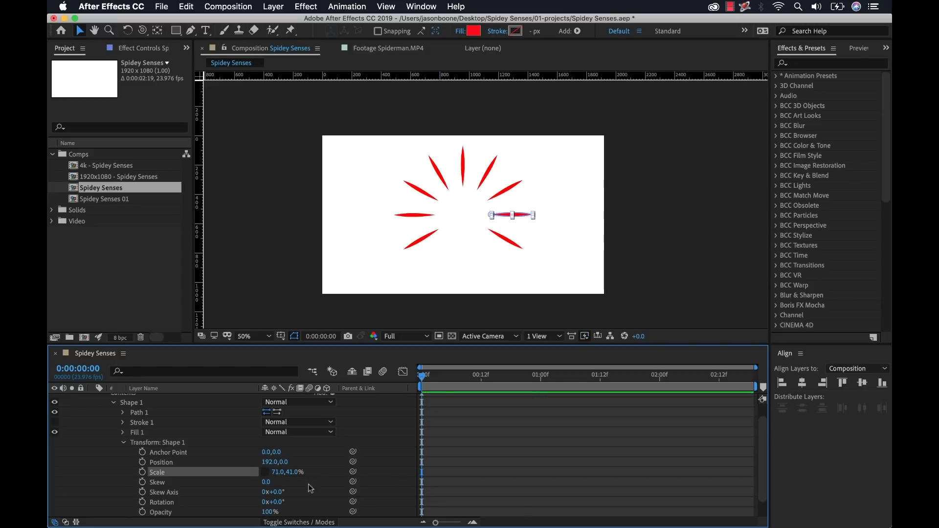
left_click(465, 472)
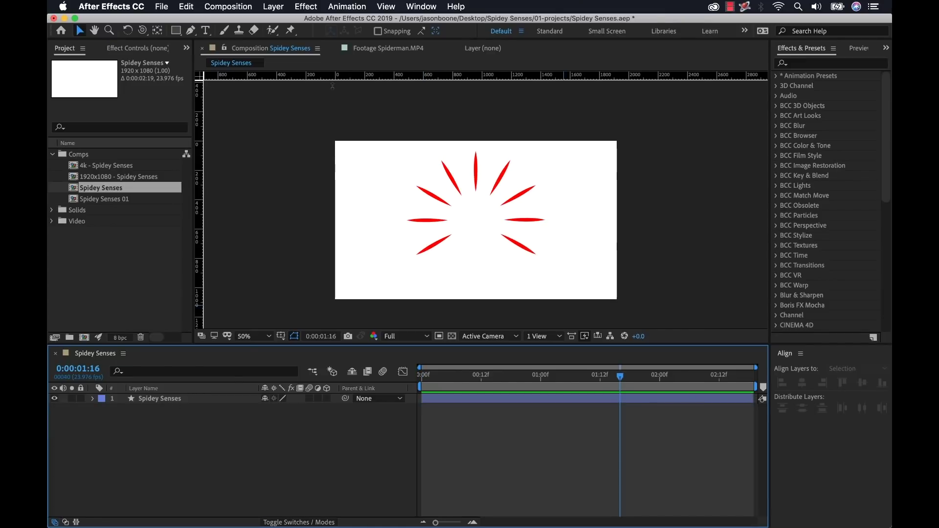
Create a new adjustment layer above the Spidey Senses shape layer and name it Wave.
left_click(277, 6)
mouse_move(278, 21)
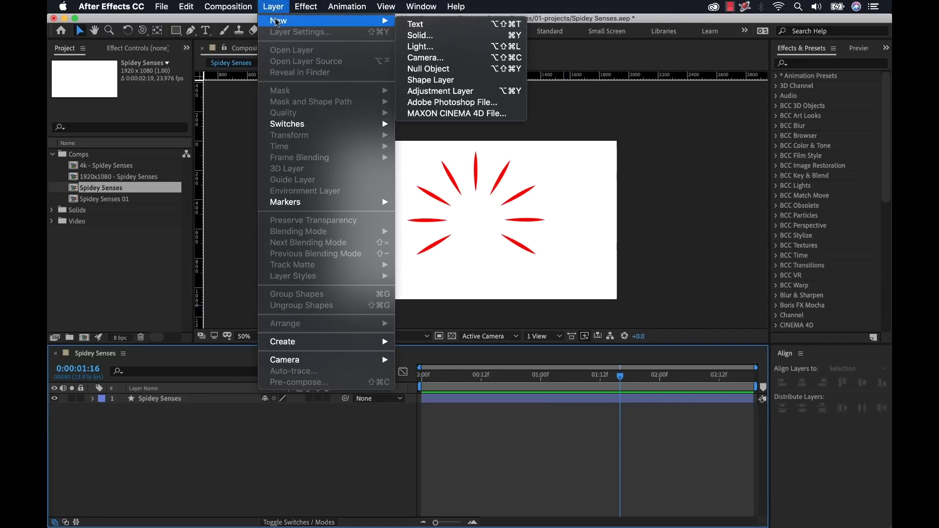
left_click(457, 92)
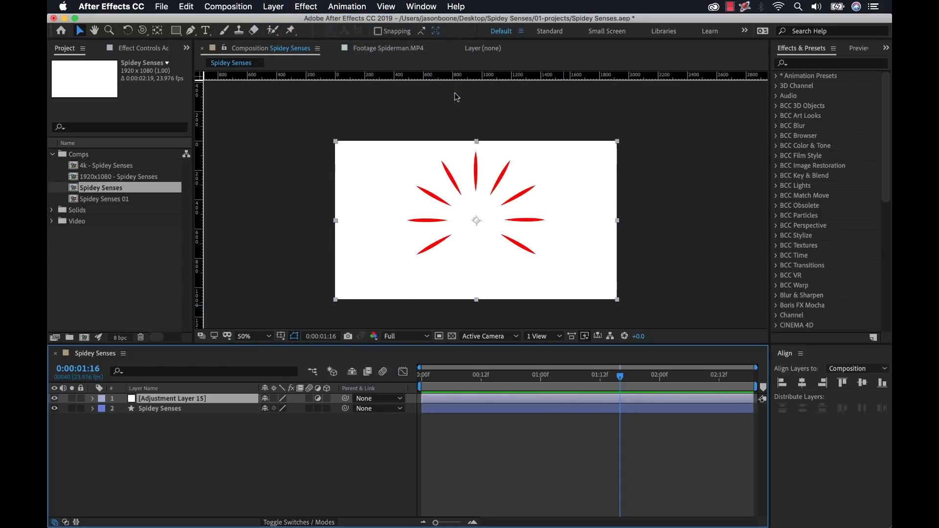
key("Return")
type("Wa")
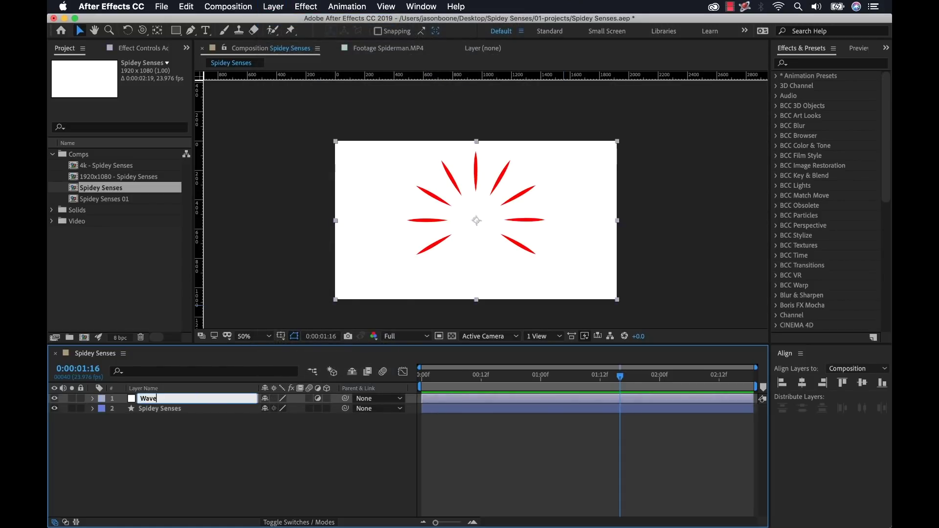
type("ve")
key("Return")
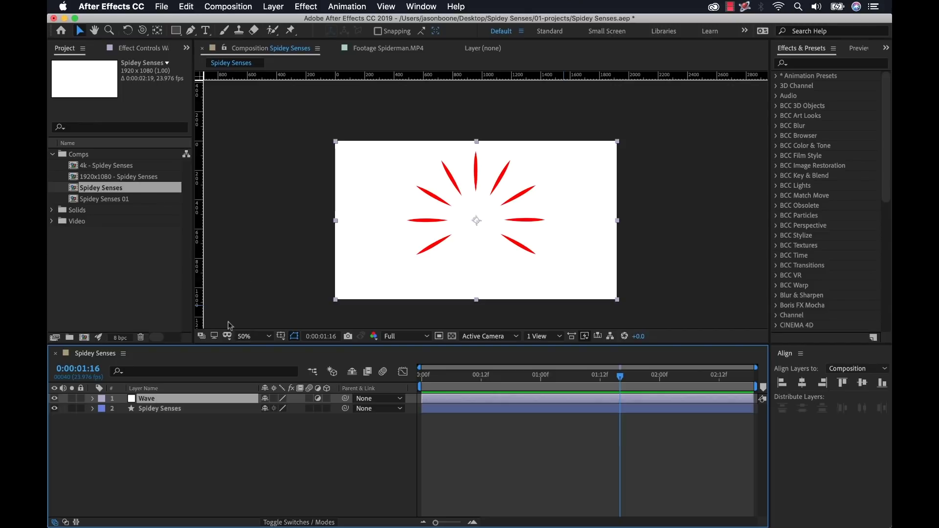
Apply the Wave Warp distort effect to the Wave layer and scrub through the composition to check it.
left_click(313, 7)
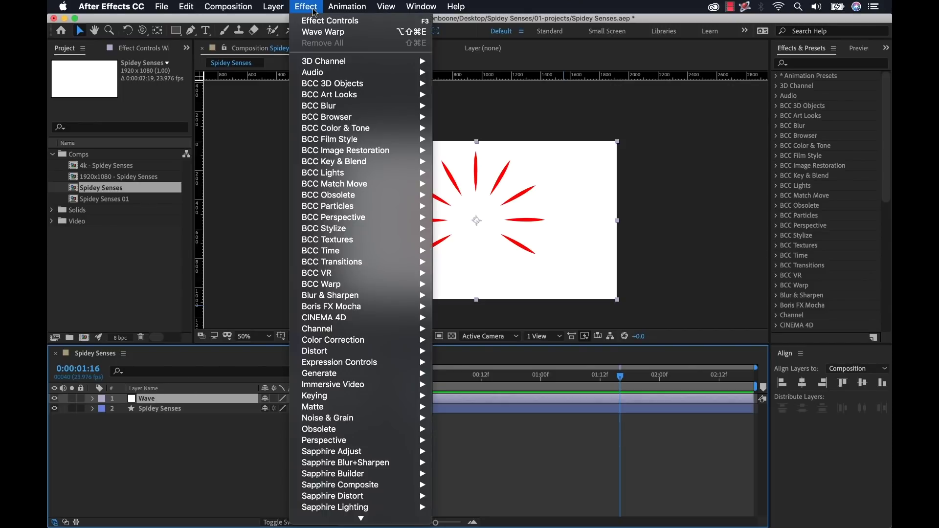
mouse_move(345, 354)
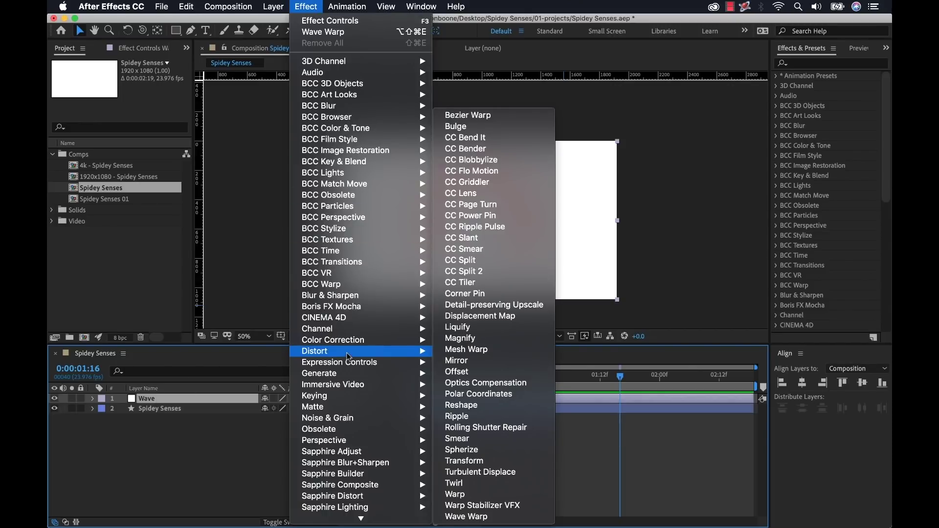
left_click(520, 519)
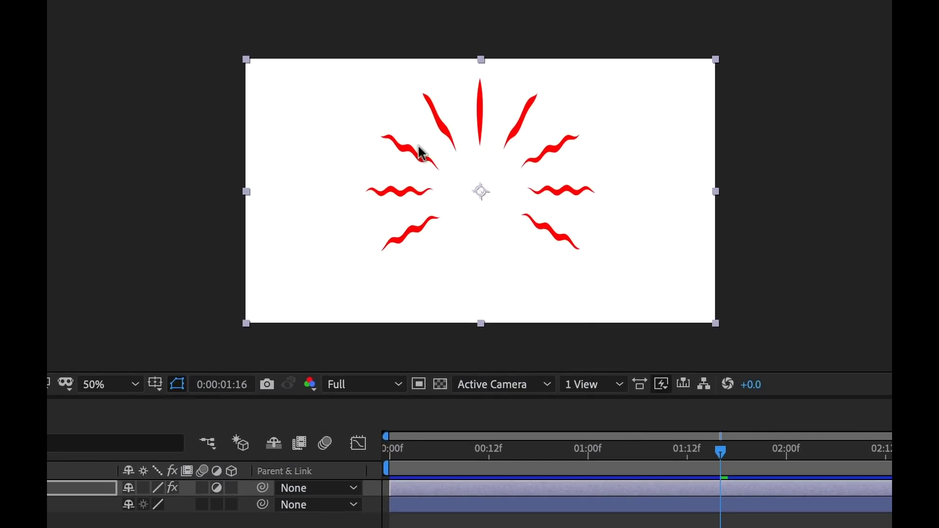
mouse_move(455, 464)
left_mouse_down()
mouse_move(697, 453)
mouse_move(490, 453)
left_mouse_up()
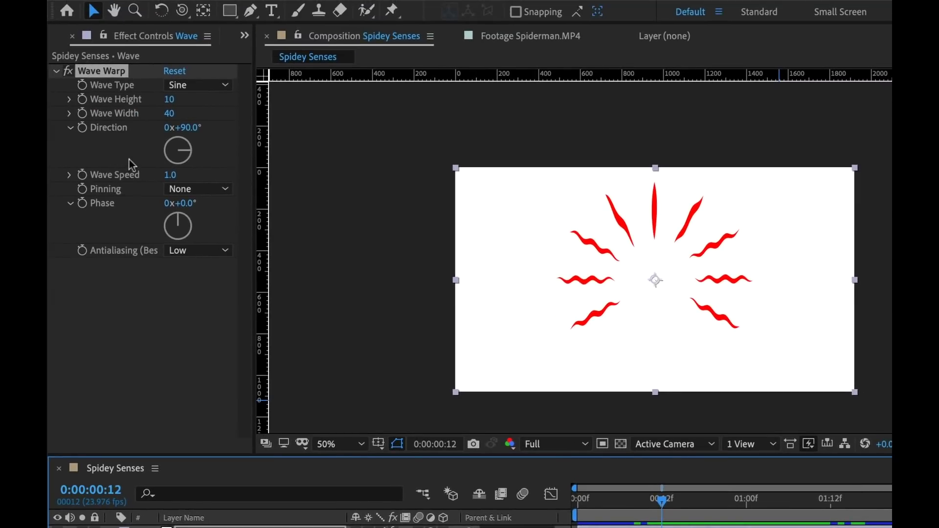
Try Wave Warp with the Triangle wave type and a wave height of 26, and undo these changes.
left_click(198, 84)
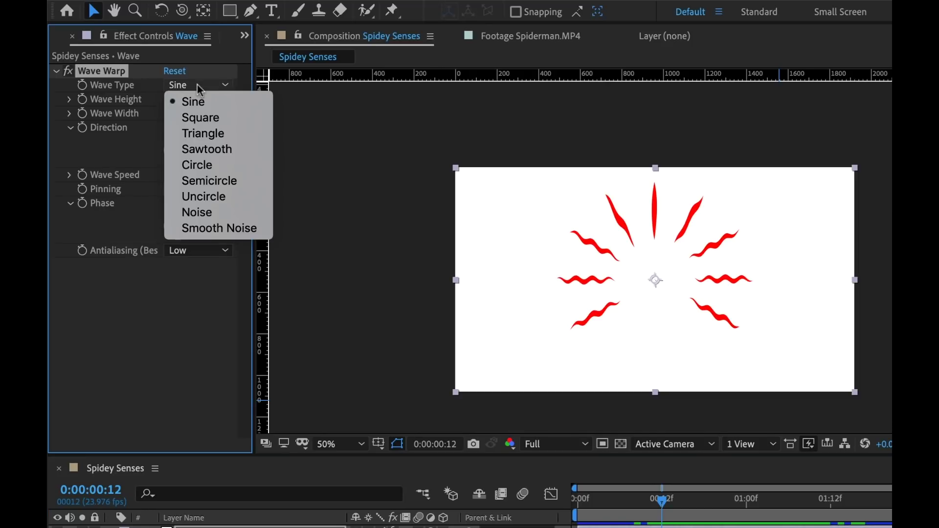
left_click(207, 134)
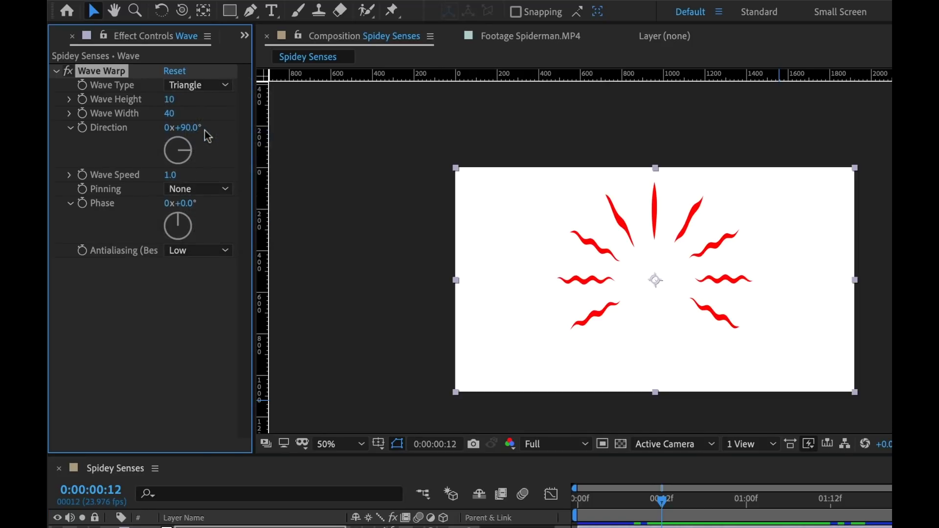
left_click(209, 87)
left_click(210, 101)
left_click_drag(170, 100, 190, 115)
key("ctrl+z")
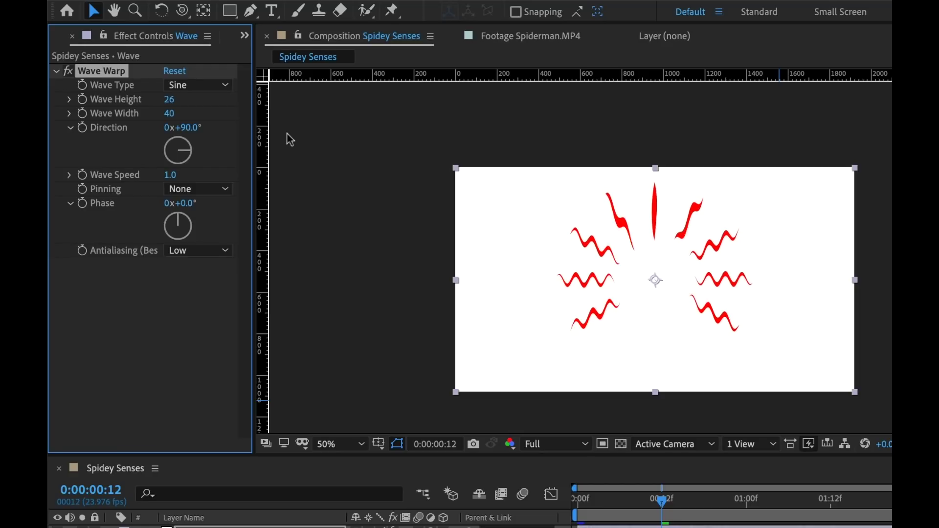
key("ctrl+z")
key("ctrl+z")
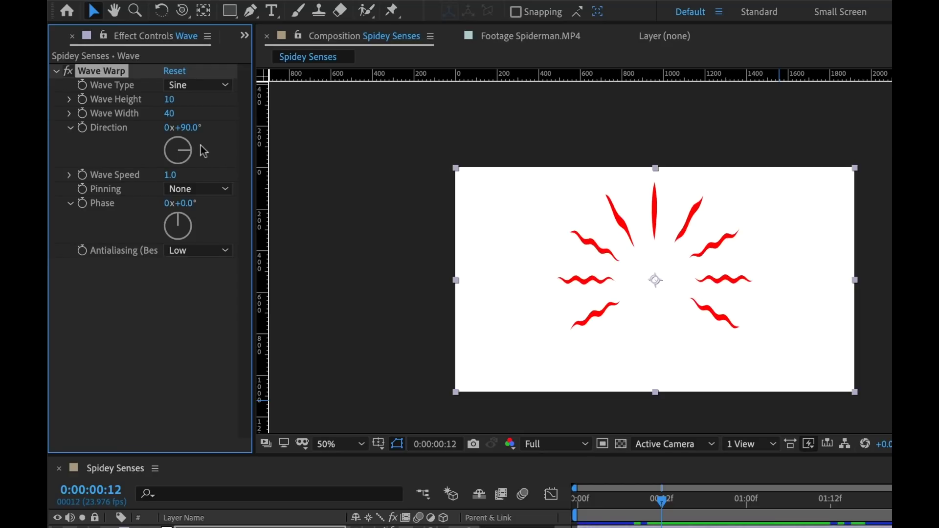
Rename the Wave adjustment layer as Wave - Right.
left_click(156, 295)
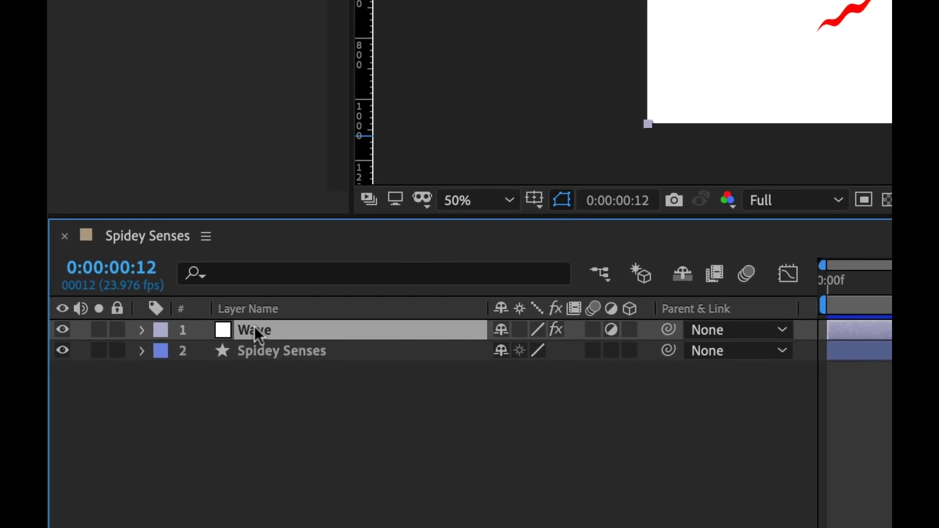
key("Return")
key("Right")
type("- Right")
key("Return")
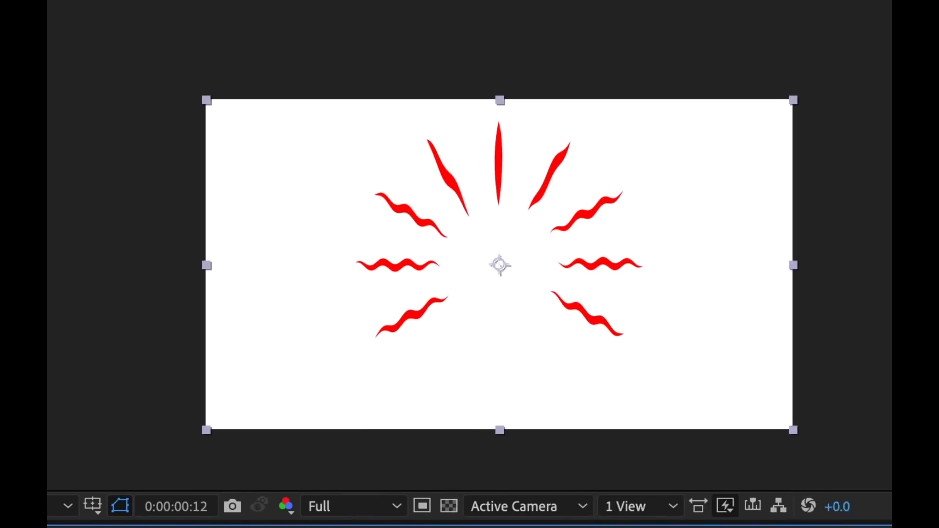
Play back the composition to examine which way the waves travel along the spikes.
key("space")
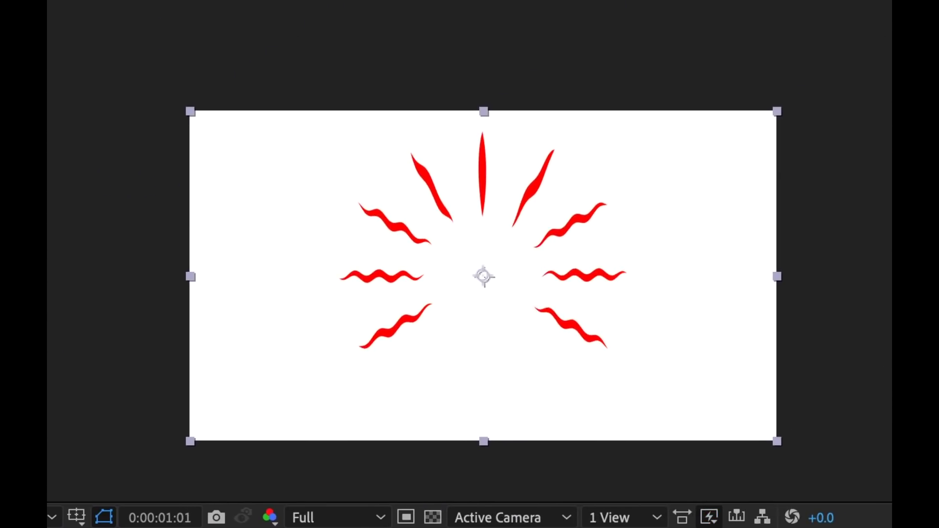
key("space")
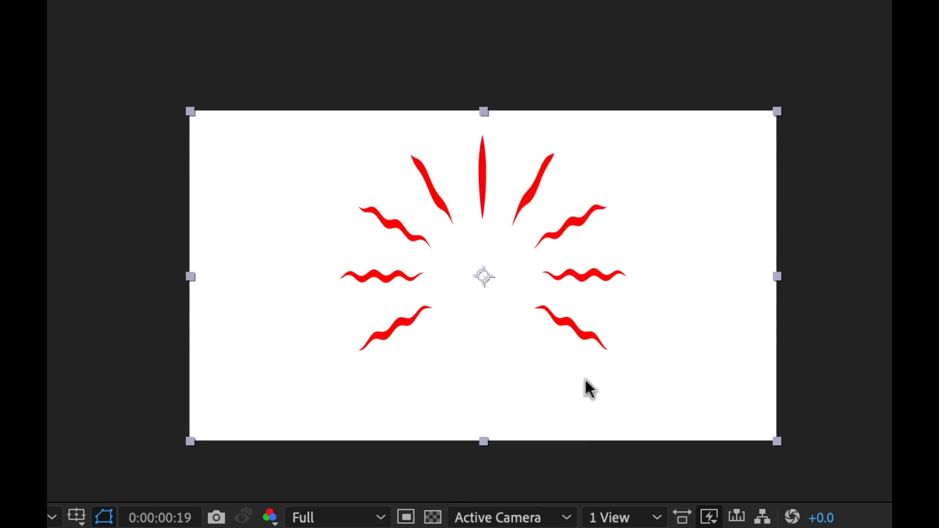
key("space")
key("space")
key("space")
key("space")
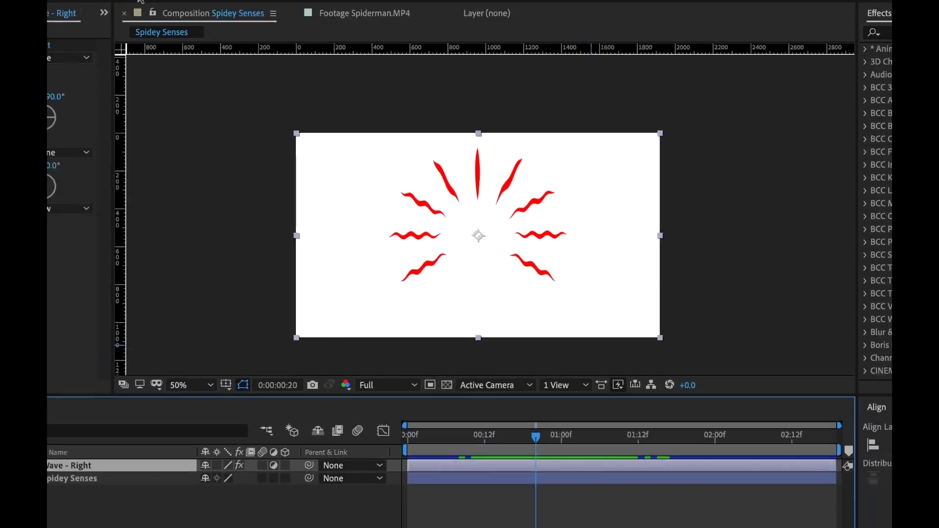
Draw a closed five-point Pen mask around the three right-hand spikes on Wave - Right, starting at the burst's centre, and scrub to check it.
left_click(191, 31)
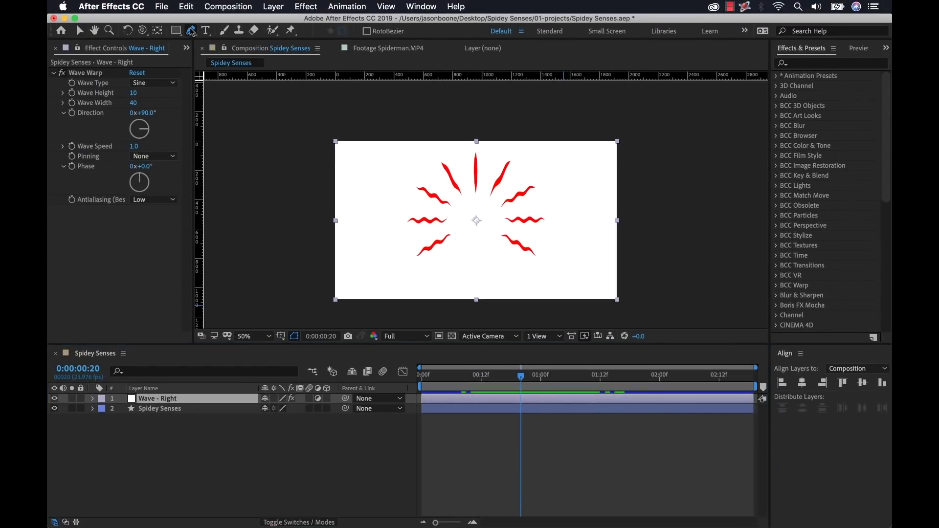
left_click(476, 218)
left_click(551, 130)
left_click(632, 129)
left_click(628, 310)
left_click(483, 311)
left_click(476, 218)
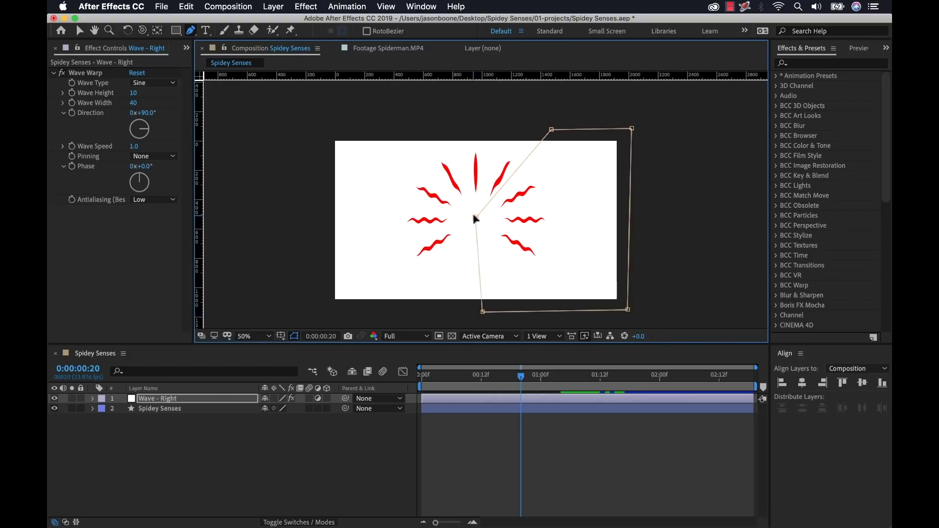
left_click_drag(482, 384, 508, 385)
left_click(190, 434)
Duplicate the Wave - Right layer and name the copy Wave - Up.
left_click(167, 400)
key("super+d")
key("Return")
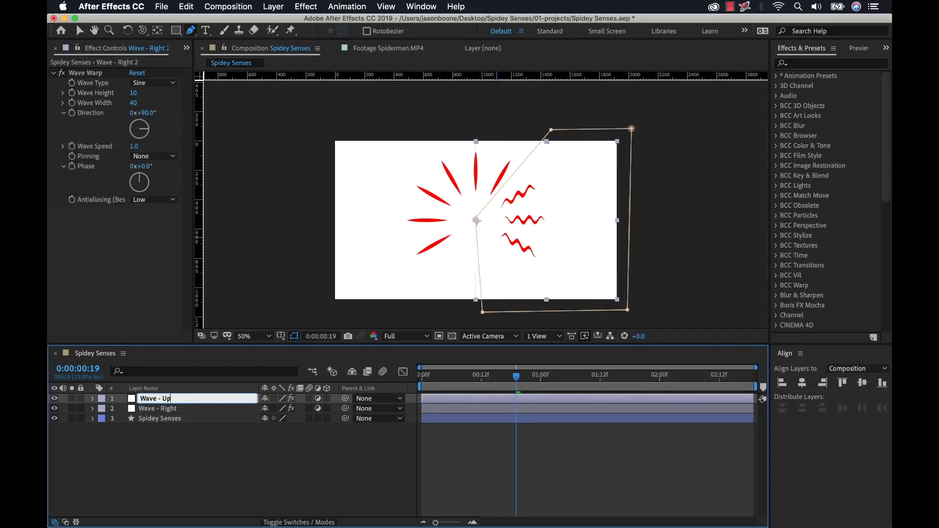
key("Return")
Reshape the Wave - Up mask into a triangle around the three upper spikes, deleting its two lower corner points.
key("v")
left_click_drag(551, 130, 385, 131)
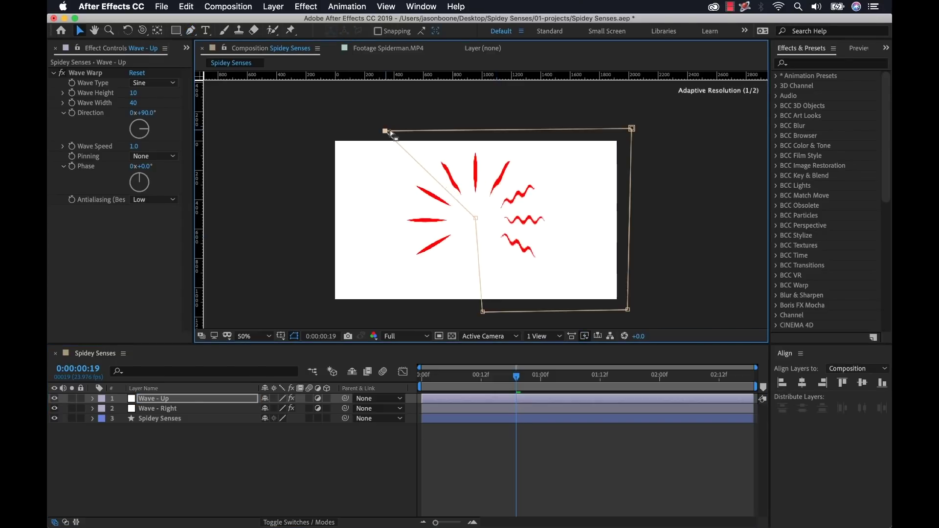
left_click_drag(631, 129, 557, 124)
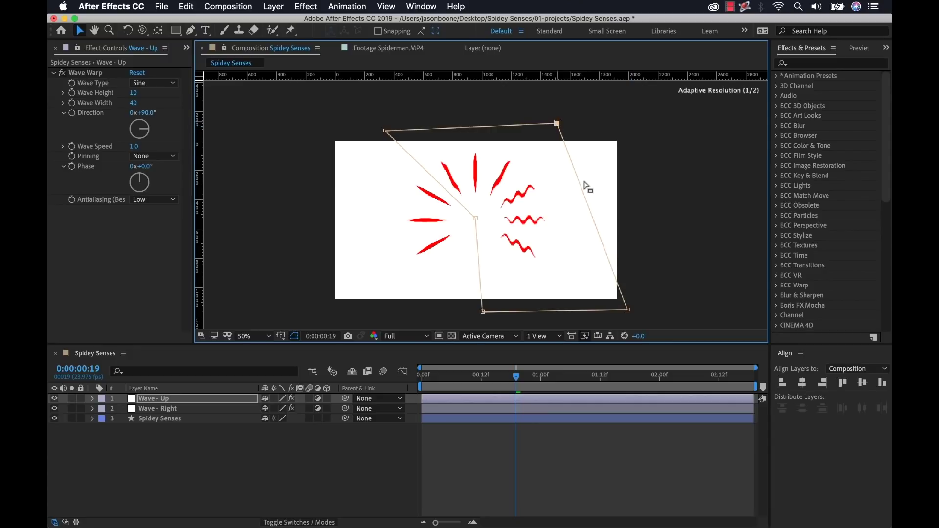
left_click_drag(654, 304, 462, 326)
key("Delete")
left_click_drag(476, 220, 477, 220)
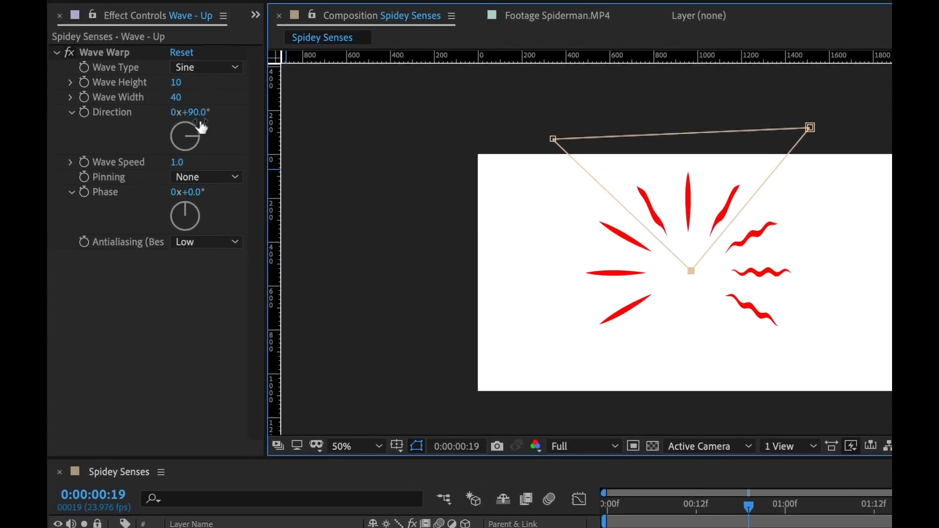
Set the Wave Warp direction on Wave - Up to 0° and scrub through the result.
left_click(192, 112)
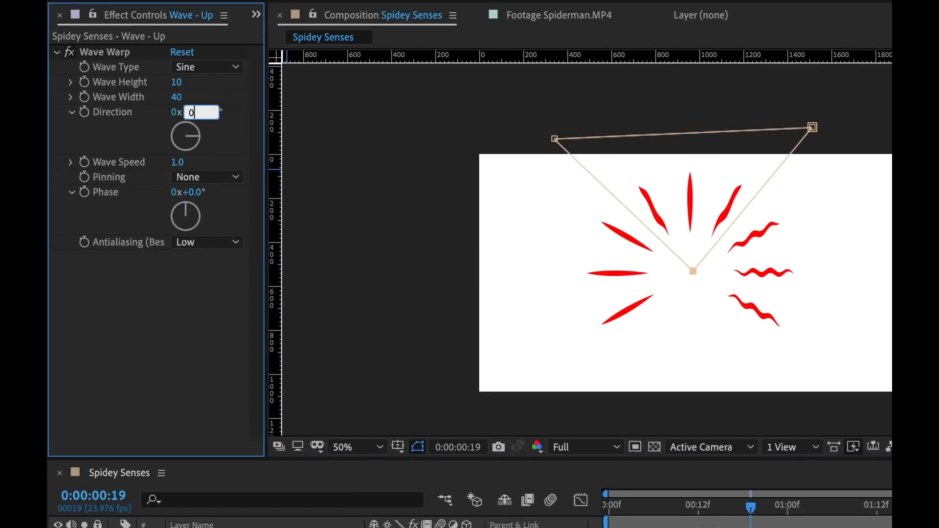
key("Return")
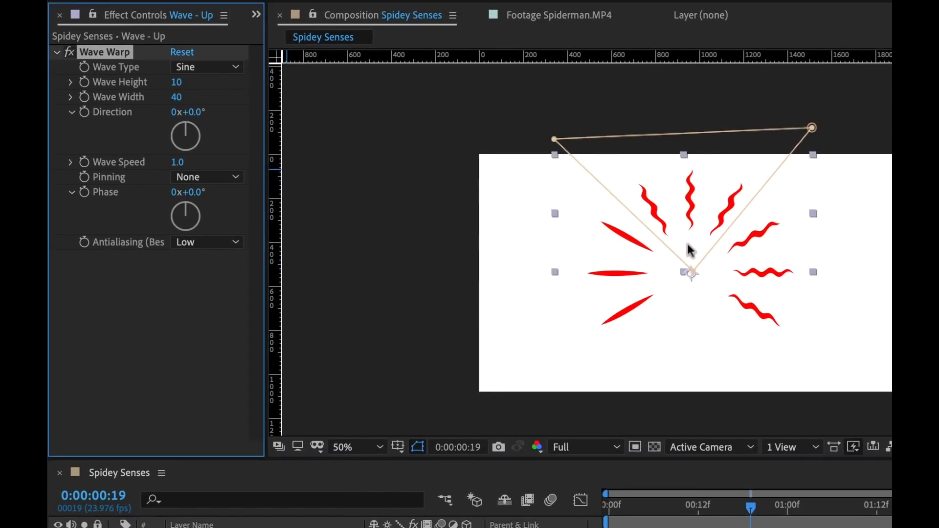
left_click(788, 507)
left_click_drag(790, 507, 735, 514)
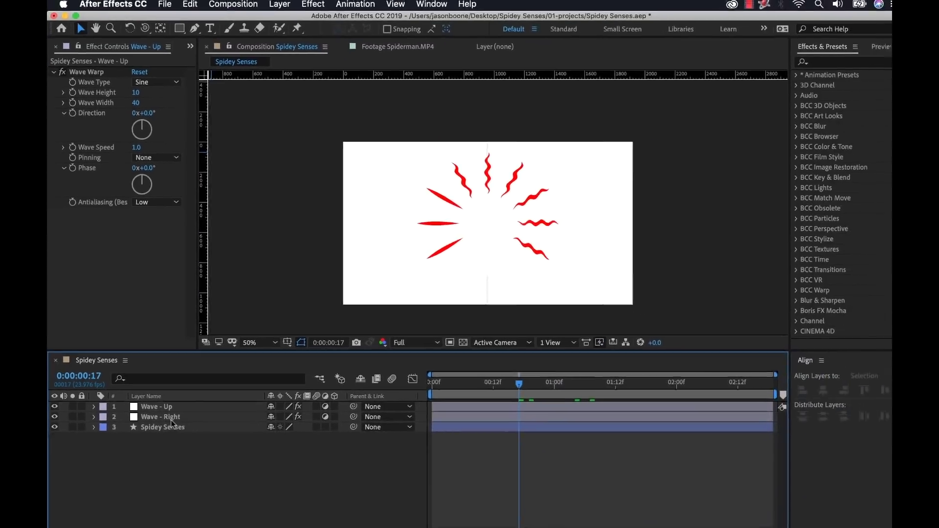
Duplicate the Wave - Right layer and name the copy Wave - Left.
left_click(169, 410)
key("super+d")
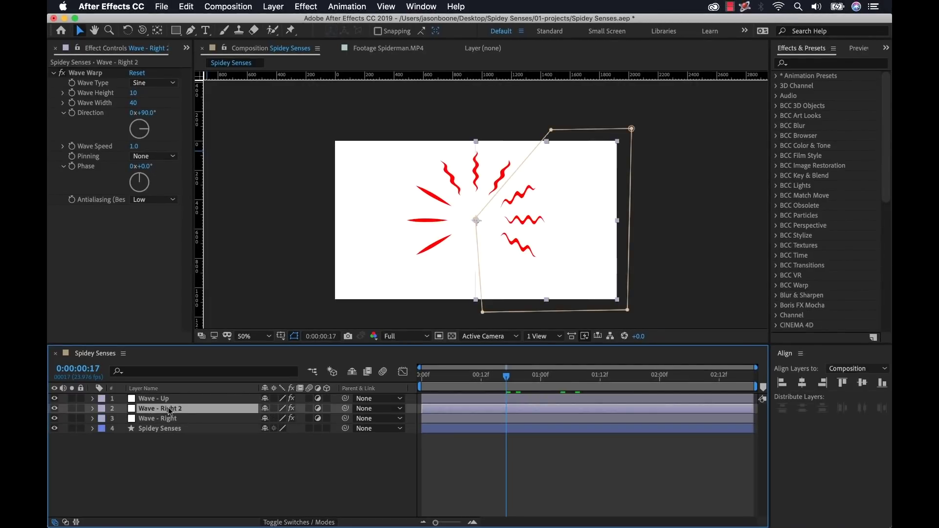
key("Return")
key("Right")
key("BackSpace")
key("BackSpace")
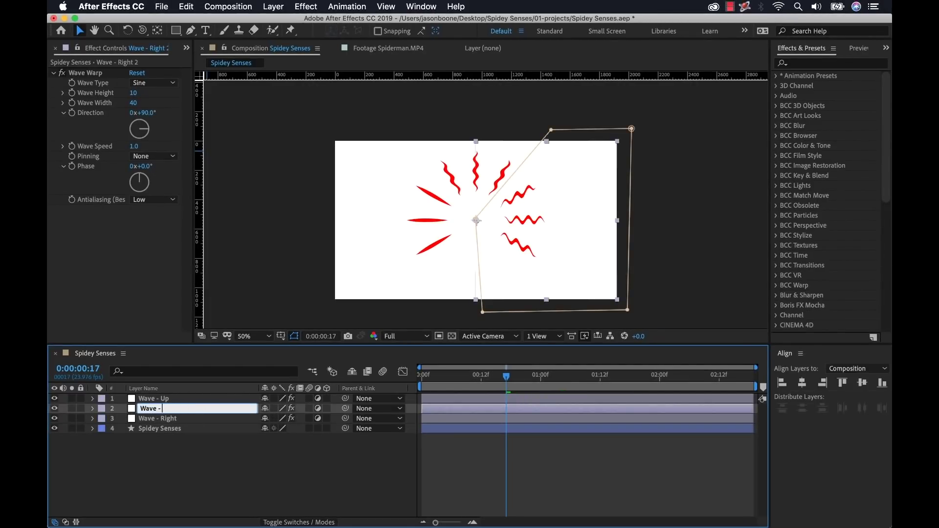
type("Left")
key("Return")
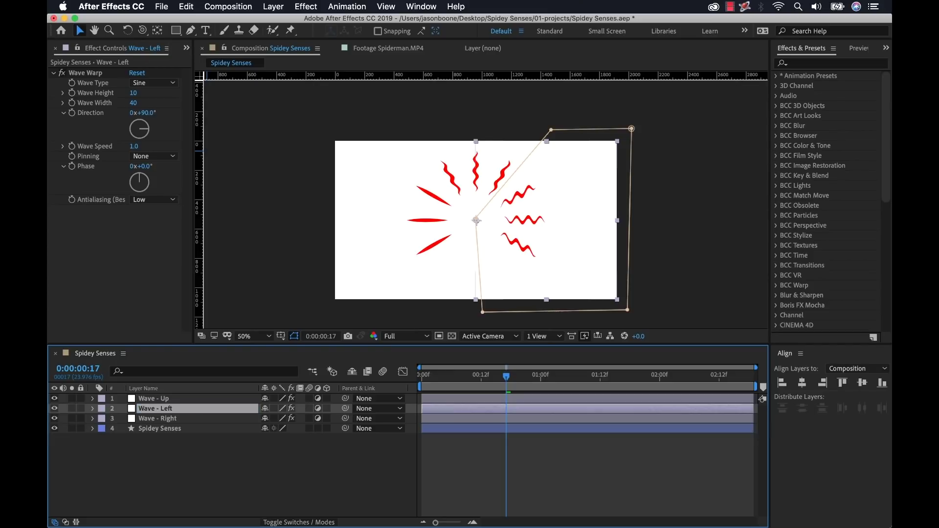
Move the outer points of the Wave - Left mask across the frame so it encloses the three left-hand spikes.
left_click(248, 478)
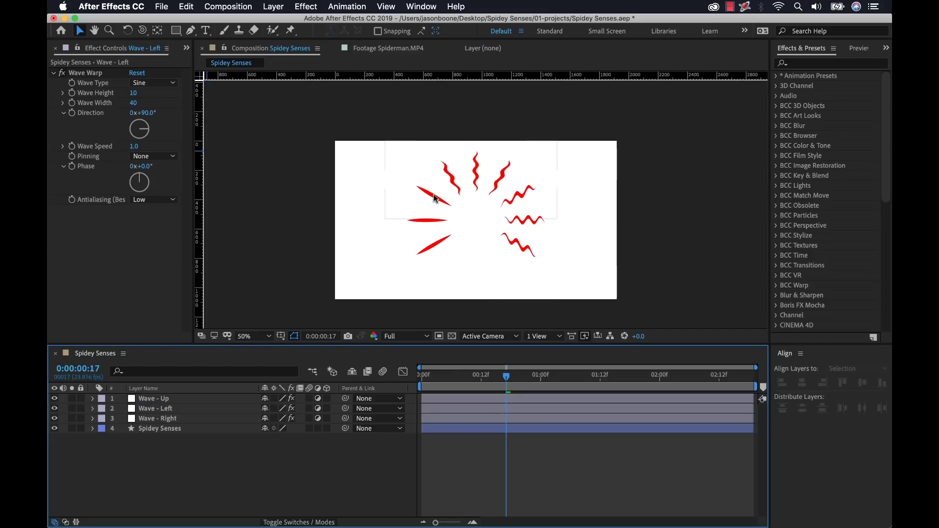
left_click(422, 254)
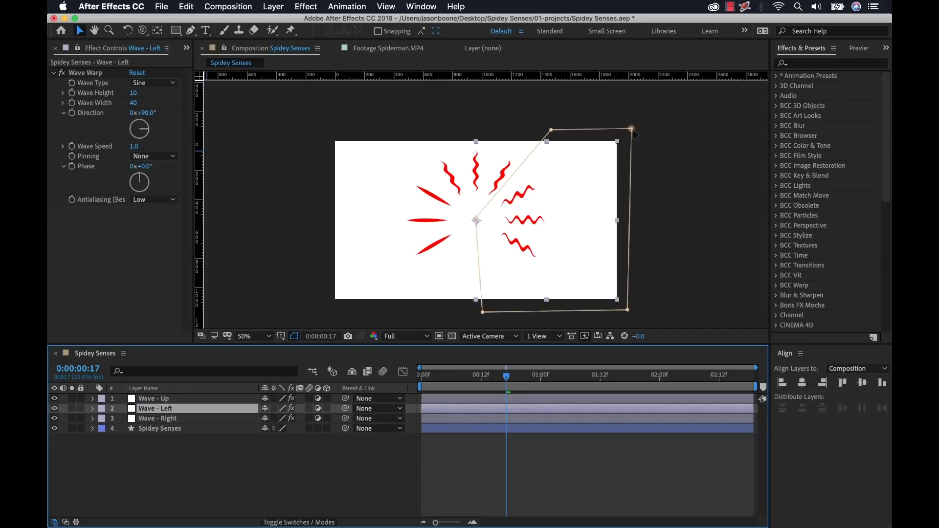
mouse_move(541, 105)
left_mouse_down()
mouse_move(668, 325)
mouse_move(633, 295)
mouse_move(304, 301)
left_mouse_up()
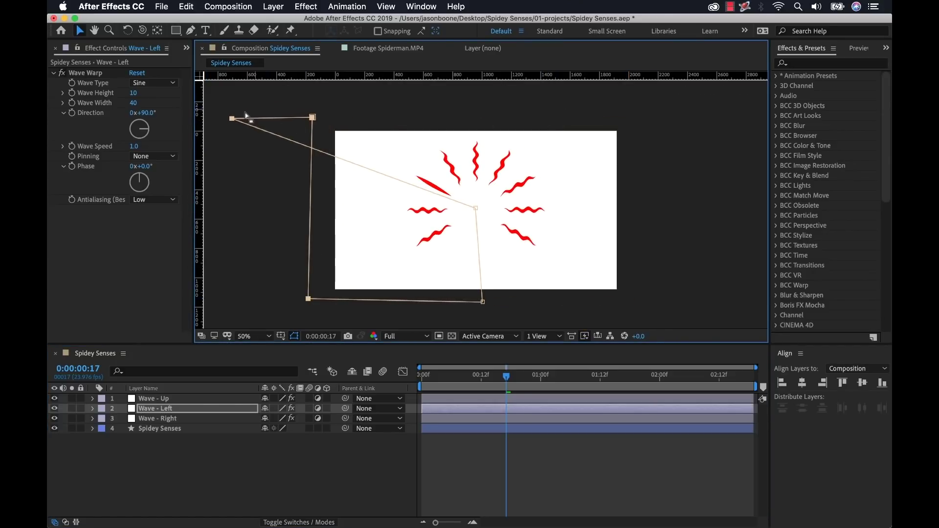
mouse_move(232, 119)
left_mouse_down()
mouse_move(310, 91)
mouse_move(355, 98)
left_mouse_up()
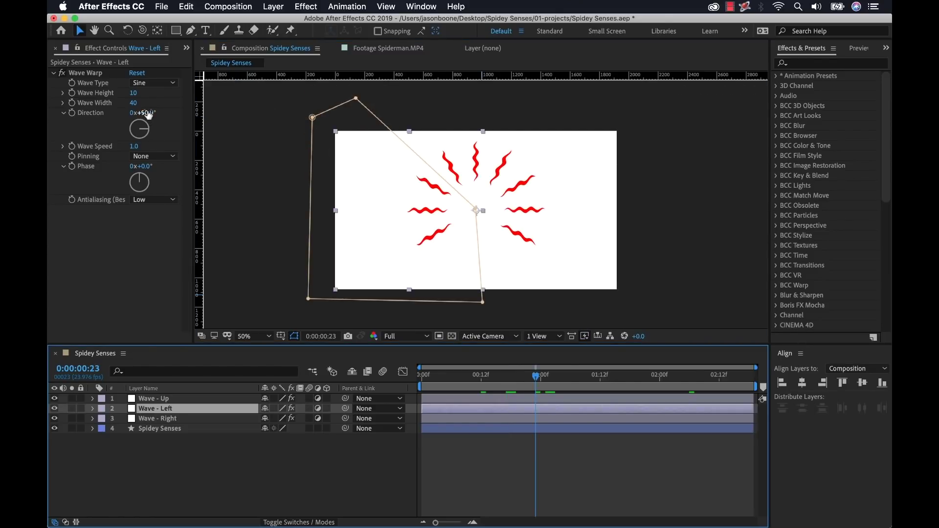
Set the Wave Warp direction on Wave - Left to 270°.
left_click(145, 113)
type("270")
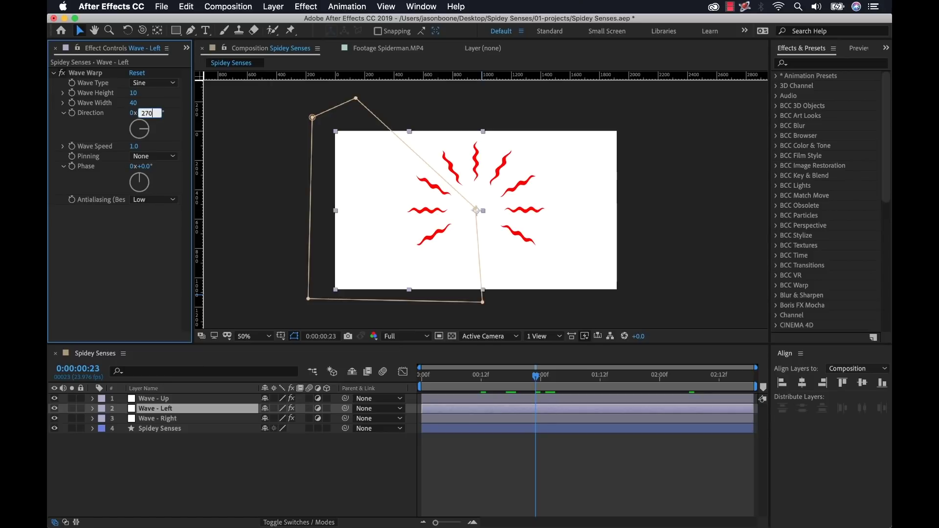
key("Return")
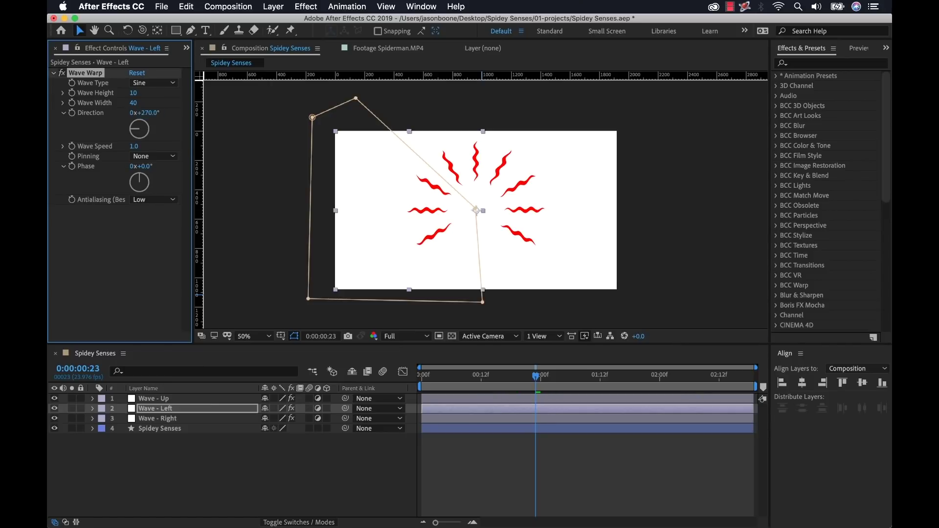
Deselect the layers and preview the animated wavy spikes.
left_click(353, 458)
key("space")
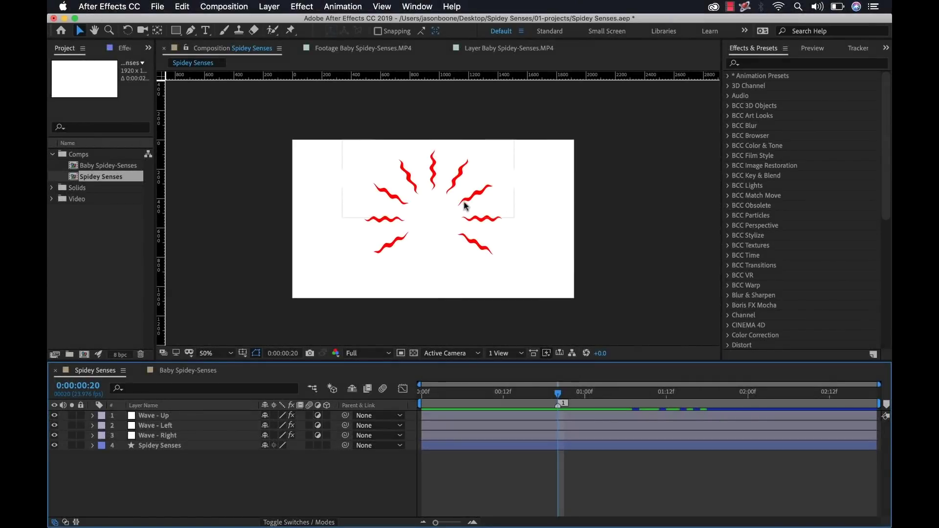
Expand the Spidey Senses layer's contents down to the Transform: Shape 1 properties.
left_click(188, 444)
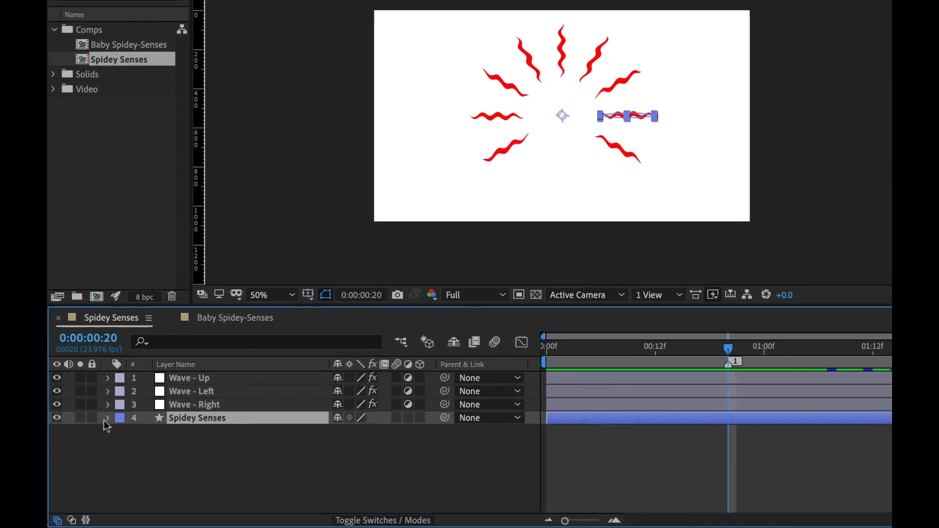
left_click(107, 418)
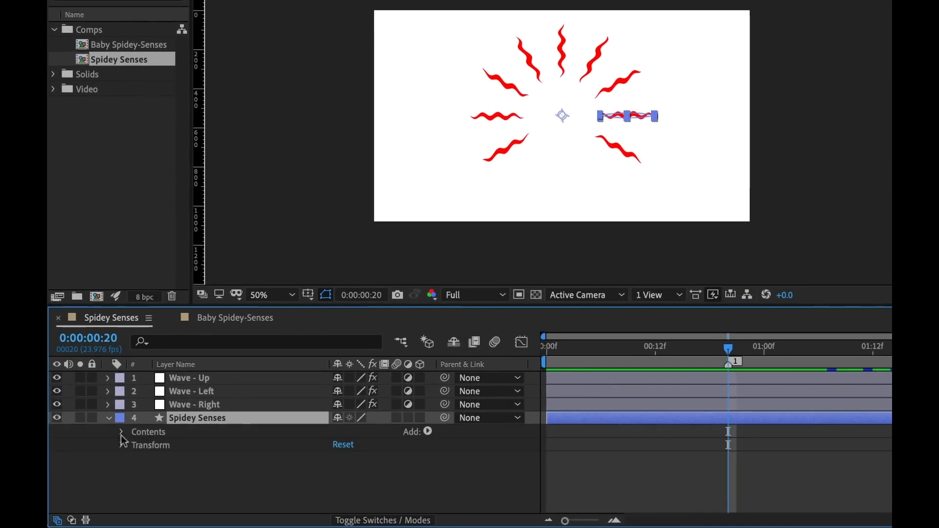
left_click(121, 432)
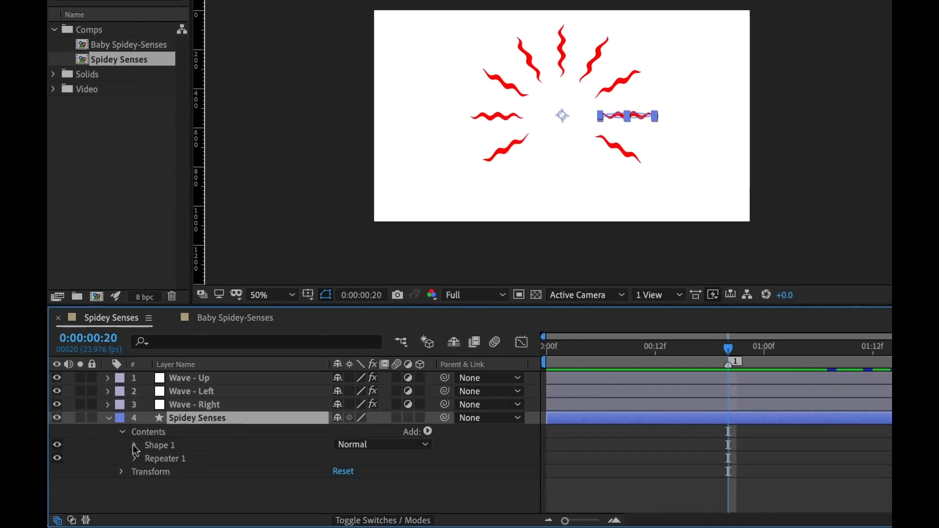
left_click(134, 445)
left_click(149, 497)
scroll(257, 486, "down", 2)
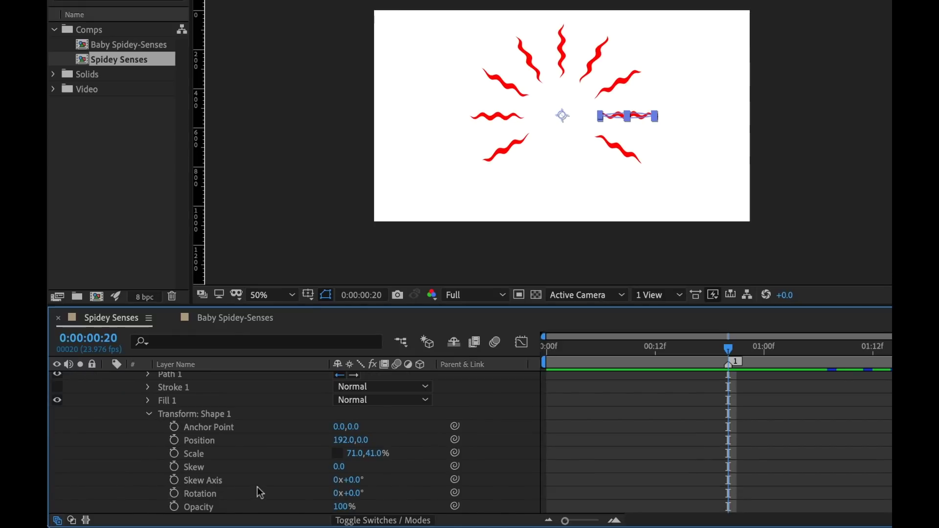
scroll(227, 434, "down", 2)
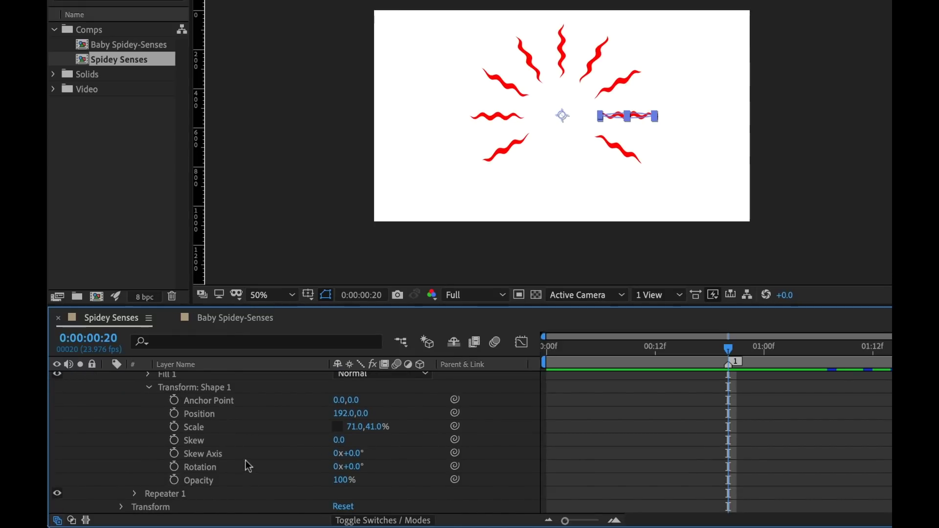
scroll(245, 462, "up", 1)
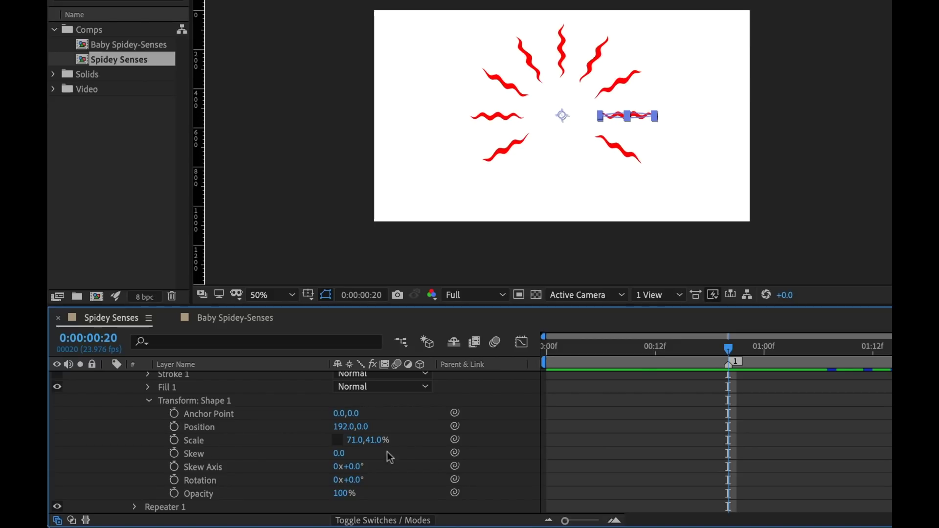
At frame 20, add a Scale keyframe to Shape 1 and set its horizontal scale to 50%.
mouse_move(684, 350)
left_mouse_down()
mouse_move(624, 357)
mouse_move(728, 352)
mouse_move(543, 350)
mouse_move(730, 351)
left_mouse_up()
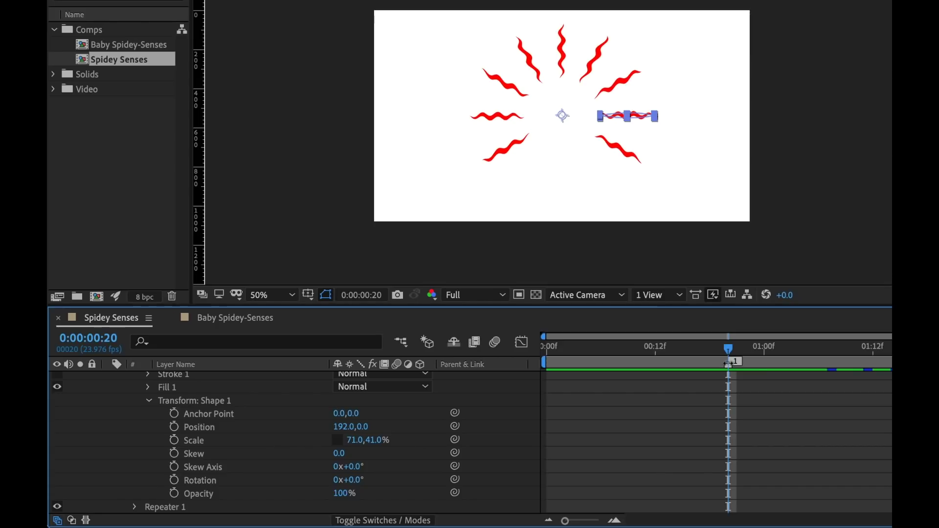
mouse_move(728, 350)
left_mouse_down()
mouse_move(671, 350)
mouse_move(728, 363)
mouse_move(703, 348)
mouse_move(731, 348)
left_mouse_up()
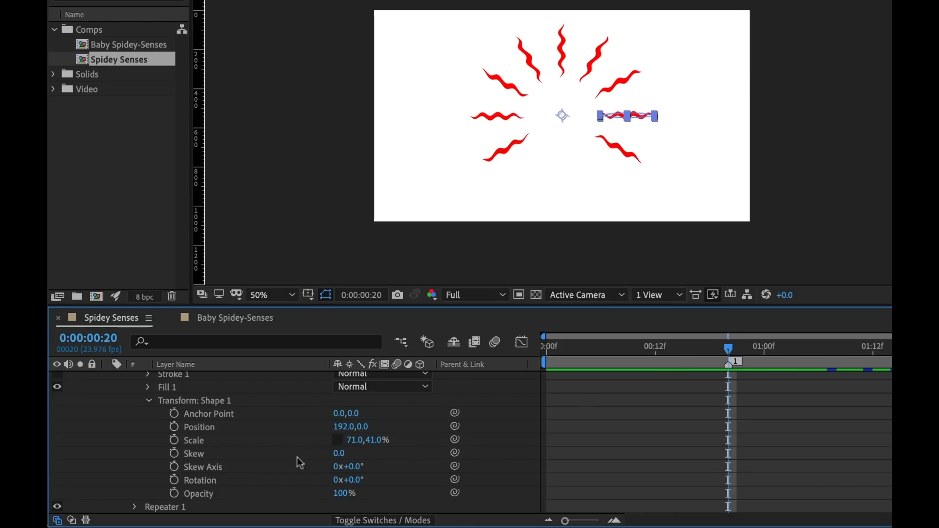
left_click(173, 440)
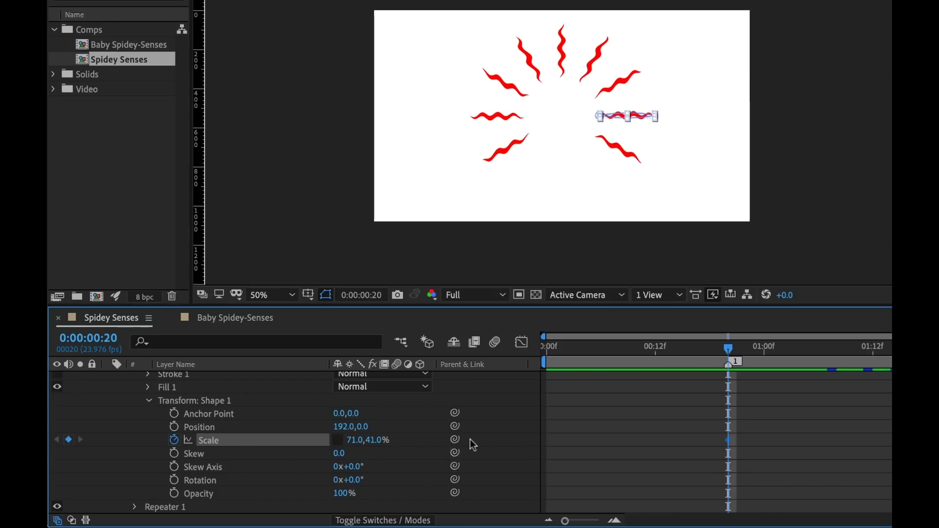
left_click_drag(354, 440, 339, 442)
At frame 0, keyframe Shape 1's horizontal scale at 0% and scrub through the spikes' growth.
left_click_drag(728, 350, 529, 368)
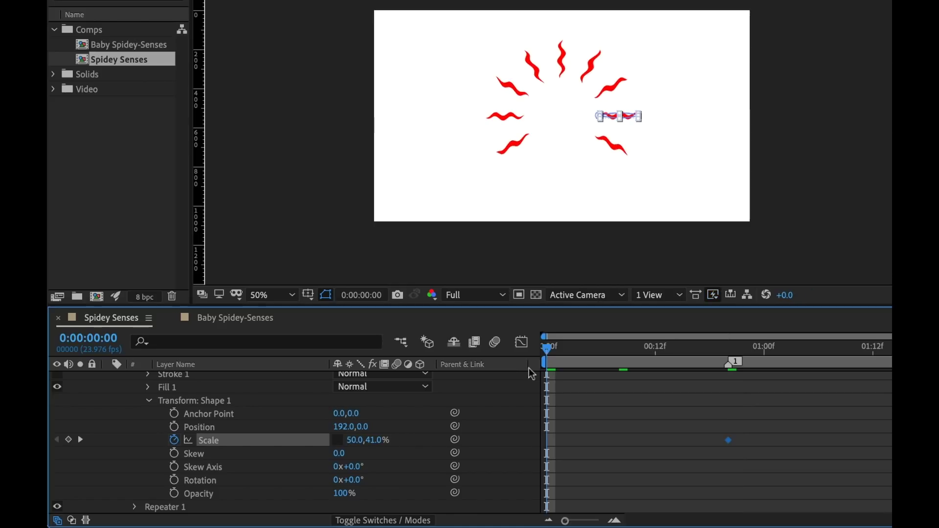
type("0")
key("Return")
left_click_drag(577, 347, 706, 346)
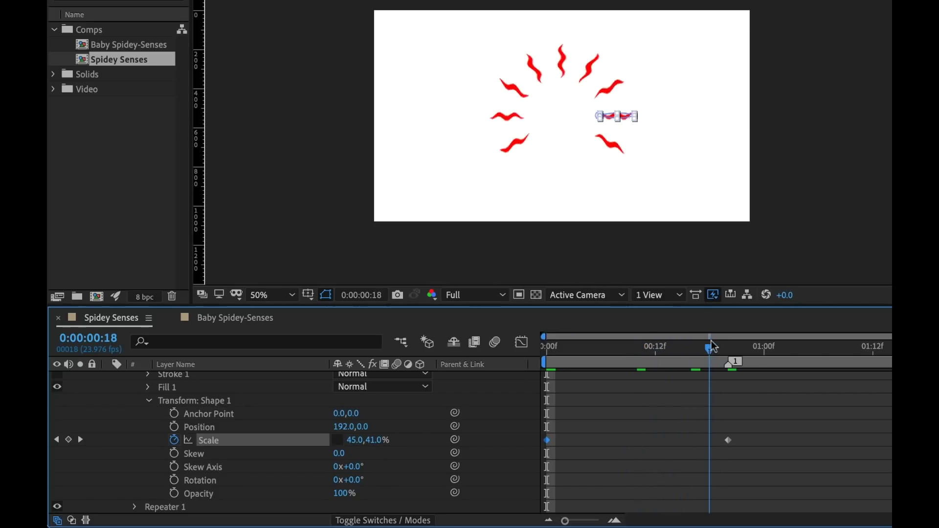
Set Shape 1's horizontal Position to 225 and scrub through the animation.
left_click_drag(342, 427, 374, 426)
left_click_drag(561, 351, 738, 350)
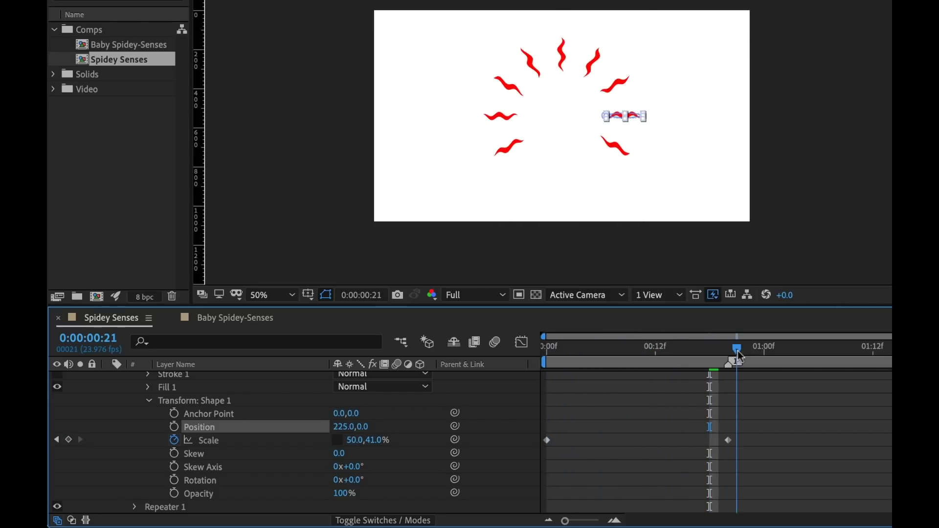
Apply Easy Ease to both Scale keyframes and reshape the speed curve so the growth starts fast and slows gradually.
left_click_drag(762, 406, 537, 462)
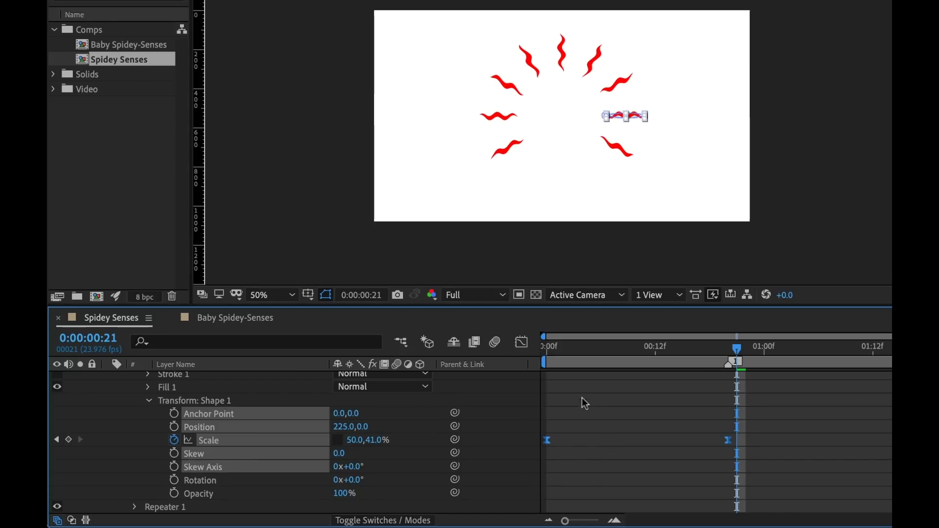
left_click(521, 342)
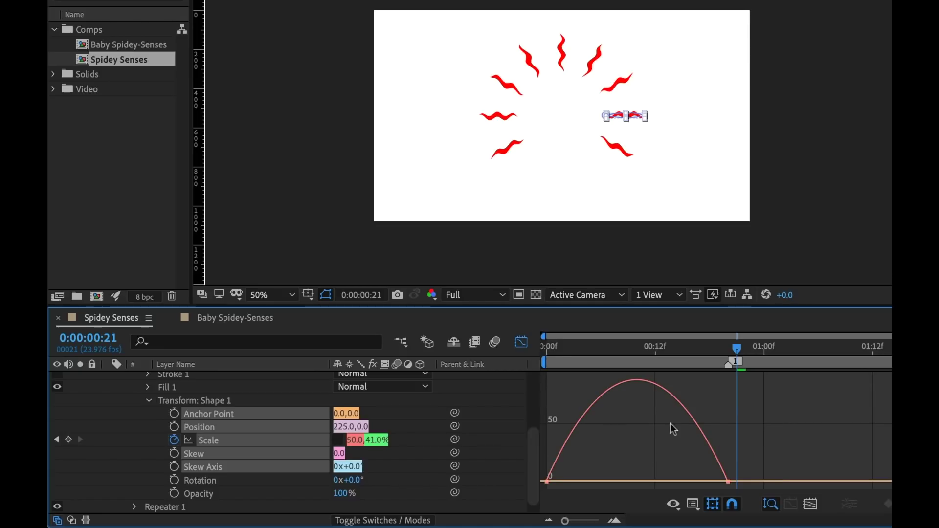
left_click(699, 433)
left_click_drag(702, 475, 642, 481)
mouse_move(608, 357)
left_mouse_down()
mouse_move(543, 362)
mouse_move(742, 360)
mouse_move(547, 360)
mouse_move(673, 379)
left_mouse_up()
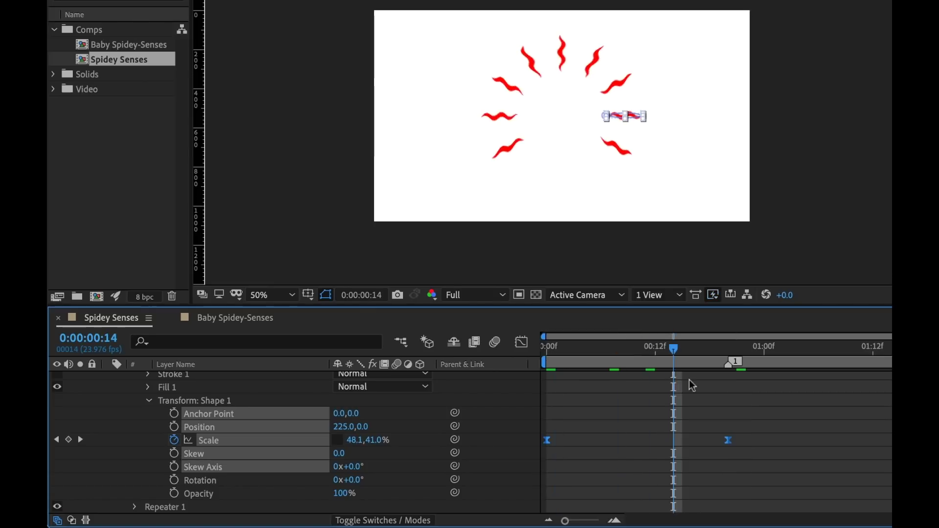
Collapse all expanded properties of the Spidey Senses layer.
left_click(149, 402)
left_click(136, 428)
left_click(122, 431)
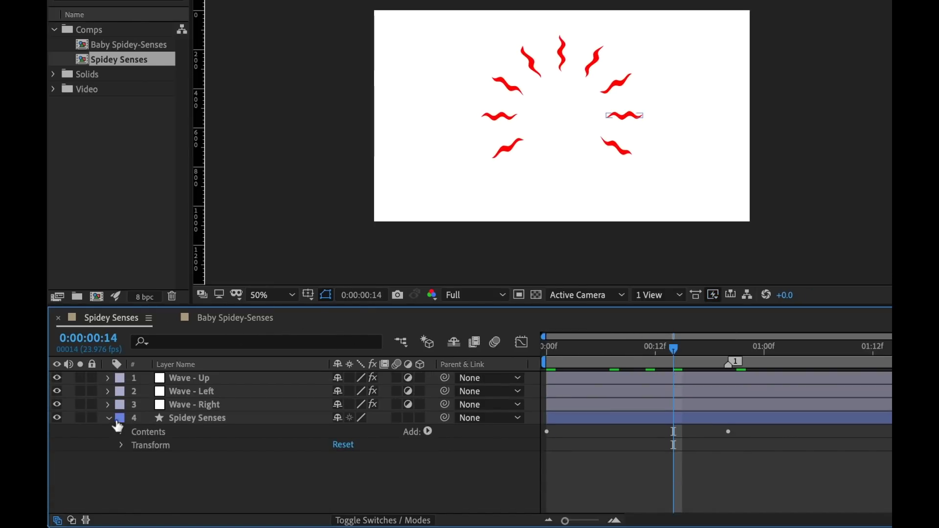
left_click(110, 418)
Switch to the Baby Spidey-Senses composition and move the playhead to 0;00;01;14.
left_click(226, 318)
left_click_drag(548, 349, 648, 358)
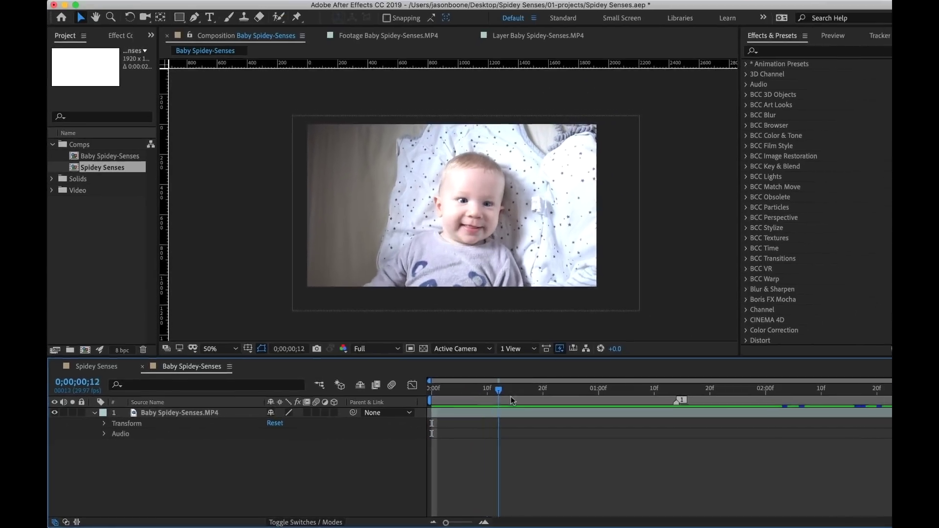
left_click_drag(511, 396, 665, 406)
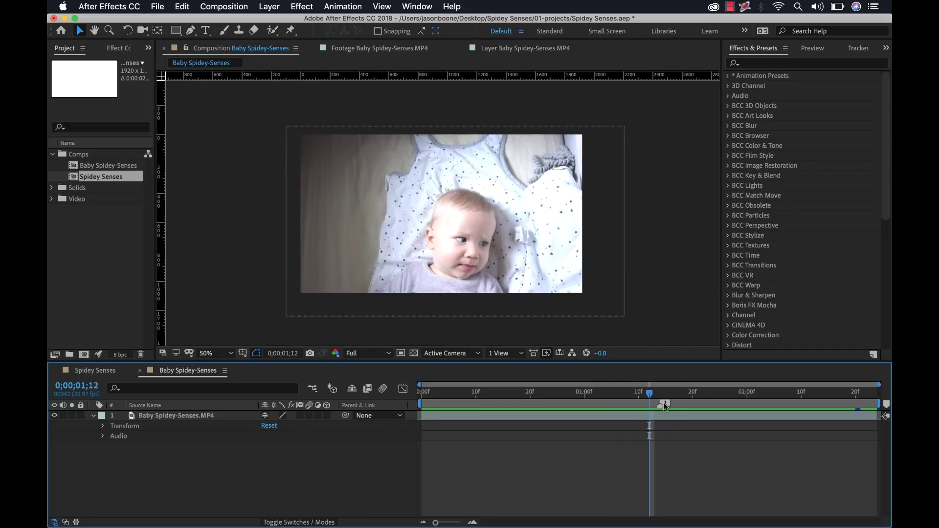
mouse_move(649, 394)
left_mouse_down()
mouse_move(686, 395)
mouse_move(604, 397)
mouse_move(661, 400)
left_mouse_up()
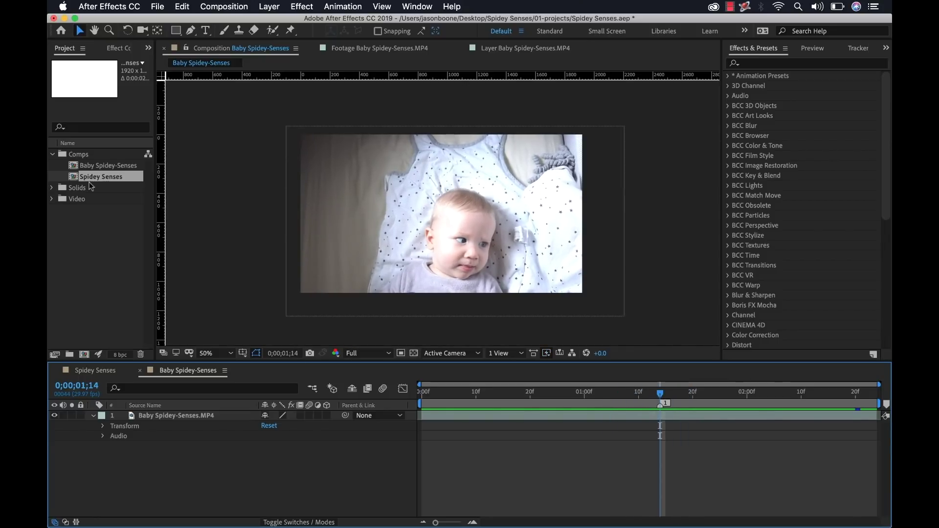
Add the Spidey Senses composition above the baby video and shift its layer to start at about 0;00;00;22.
left_click(74, 178)
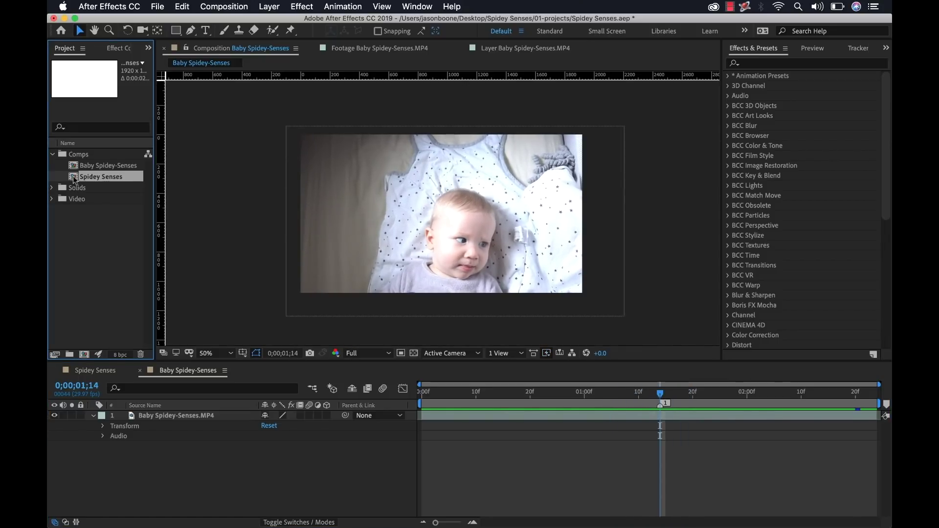
left_click_drag(150, 337, 170, 417)
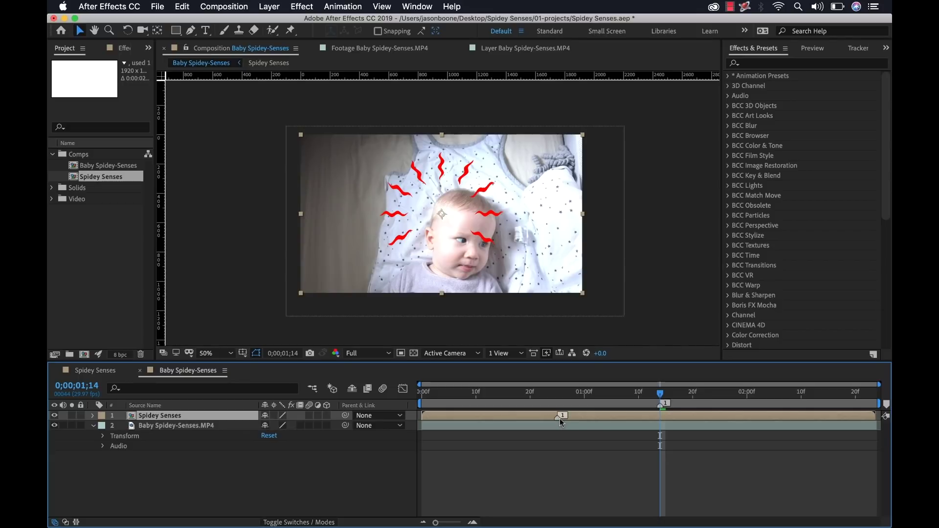
left_click_drag(585, 419, 702, 419)
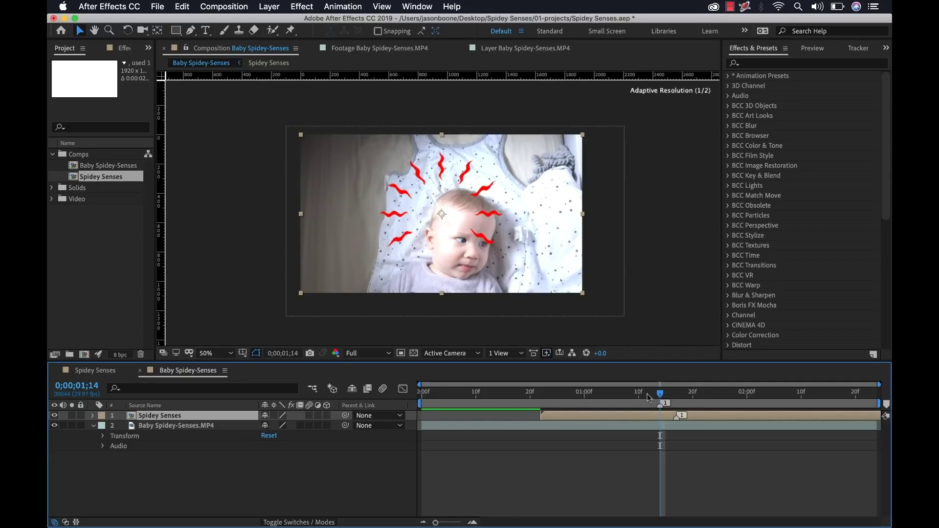
mouse_move(661, 394)
left_mouse_down()
mouse_move(677, 395)
mouse_move(661, 396)
left_mouse_up()
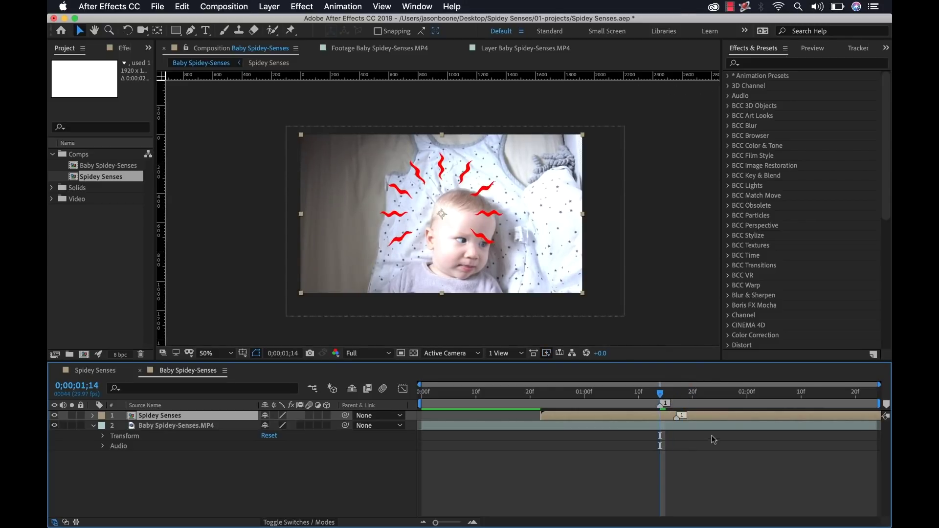
Move the Spidey Senses layer so the spikes surround the baby's head, nudging it slightly left.
left_click(454, 197)
left_click_drag(454, 186, 478, 191)
key("Return")
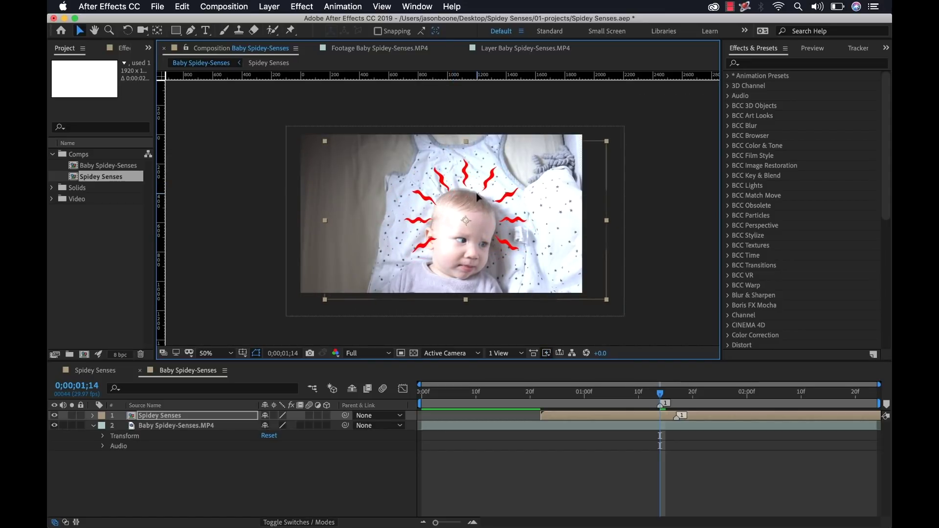
key("Left")
key("Left")
key("Left")
key("Left")
key("Left")
key("Left")
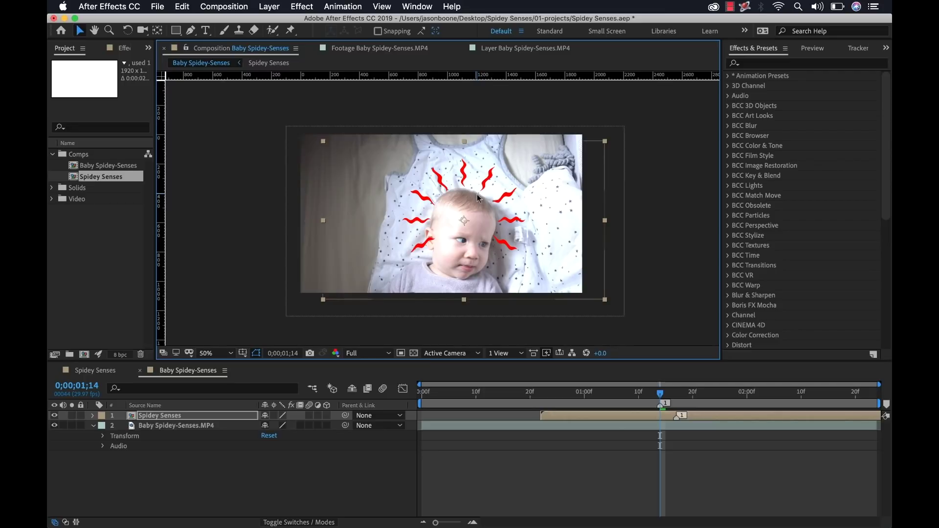
Examine the spikes around the baby's head at 100% magnification, scrubbing from 0;00;01;11 to 0;00;01;17.
left_click_drag(660, 397, 643, 401)
key("period")
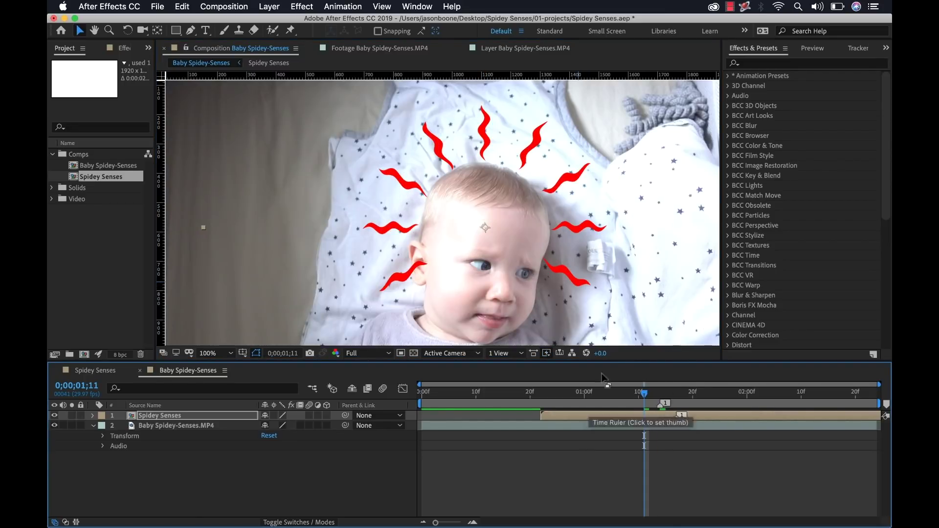
left_click_drag(614, 373, 624, 428)
key("space")
mouse_move(627, 343)
left_mouse_down()
mouse_move(621, 336)
mouse_move(655, 349)
mouse_move(634, 345)
left_mouse_up()
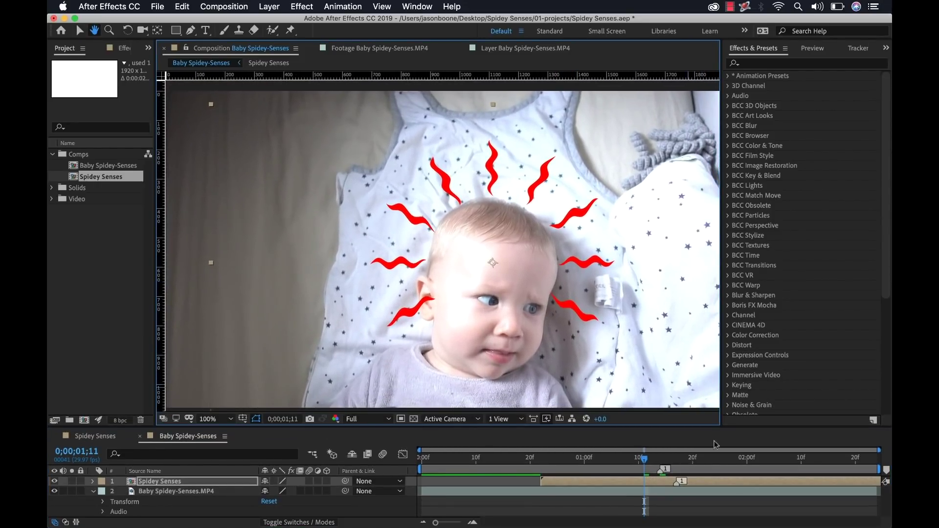
mouse_move(644, 460)
left_mouse_down()
mouse_move(539, 463)
mouse_move(737, 474)
mouse_move(551, 462)
mouse_move(634, 454)
mouse_move(564, 453)
mouse_move(650, 465)
left_mouse_up()
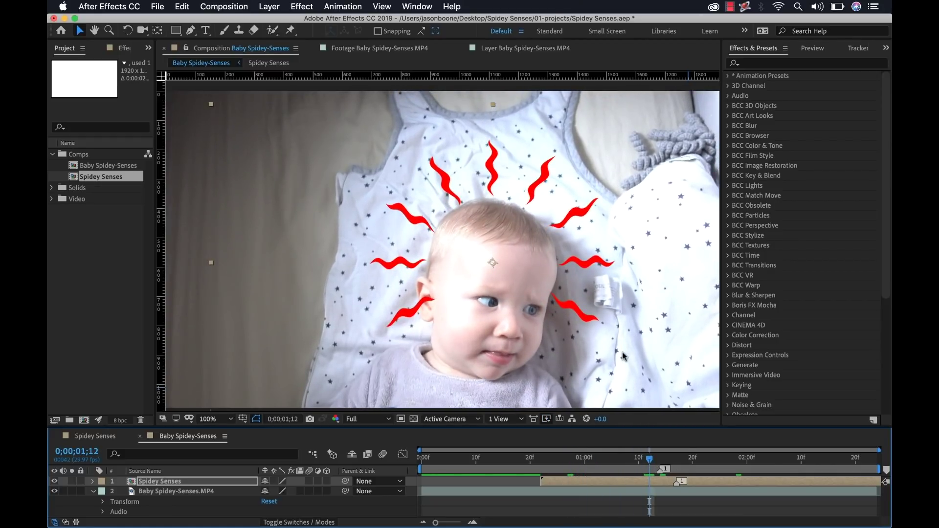
left_click_drag(652, 462, 675, 467)
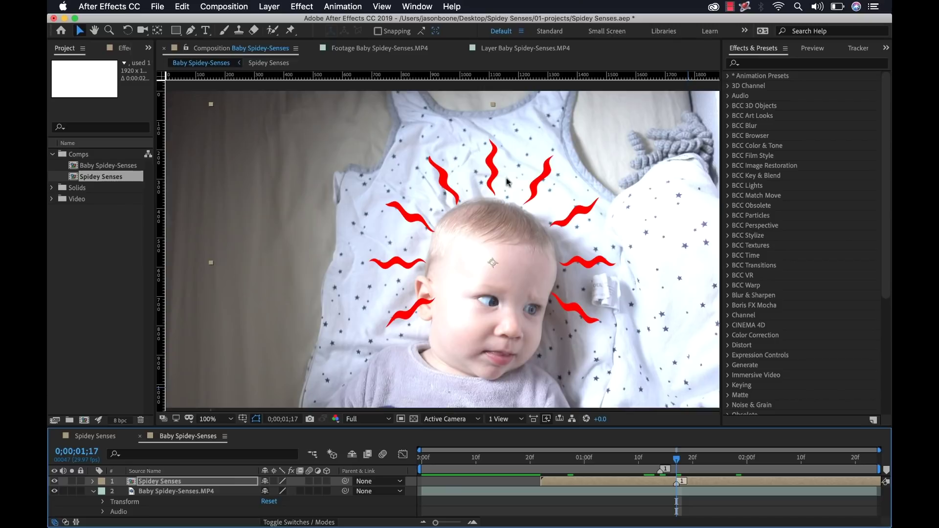
Select the Baby Spidey-Senses.MP4 layer, collapse its properties and display the Tracker controls.
left_click(149, 493)
left_click(95, 493)
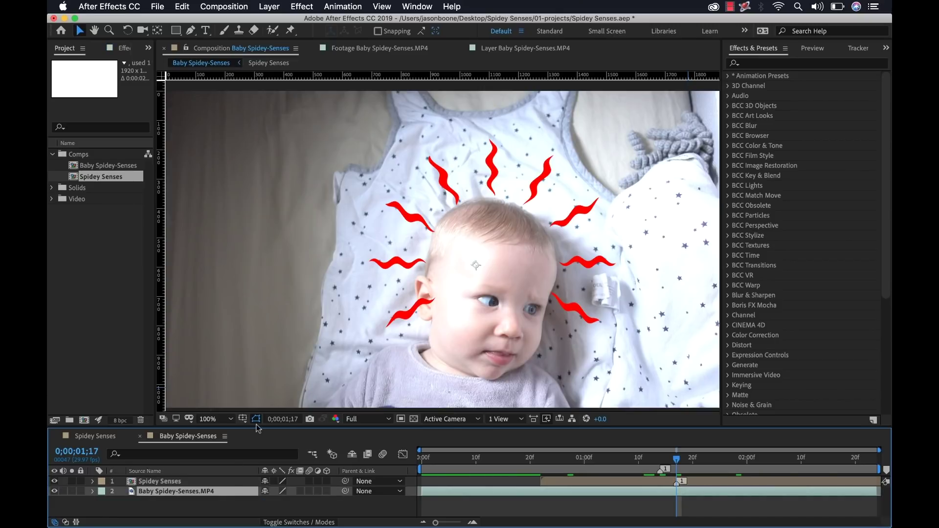
left_click_drag(257, 432, 256, 397)
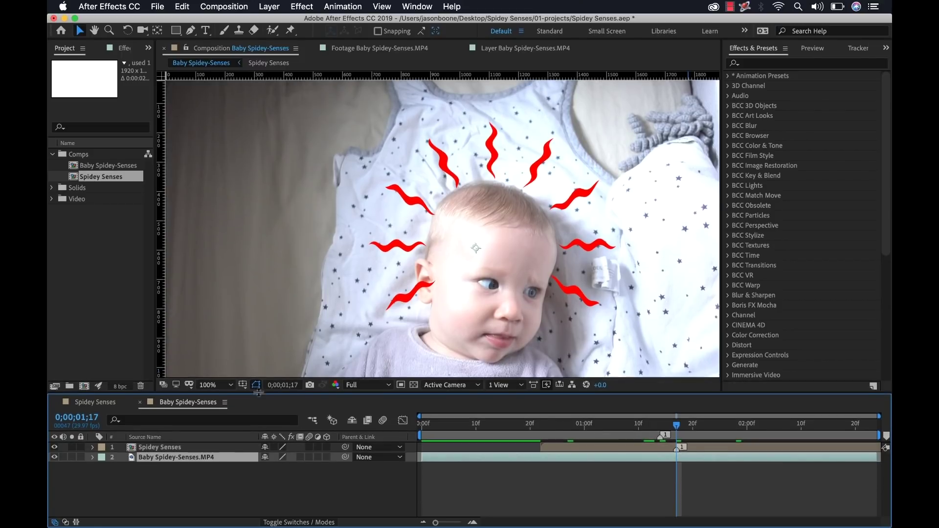
left_click(408, 7)
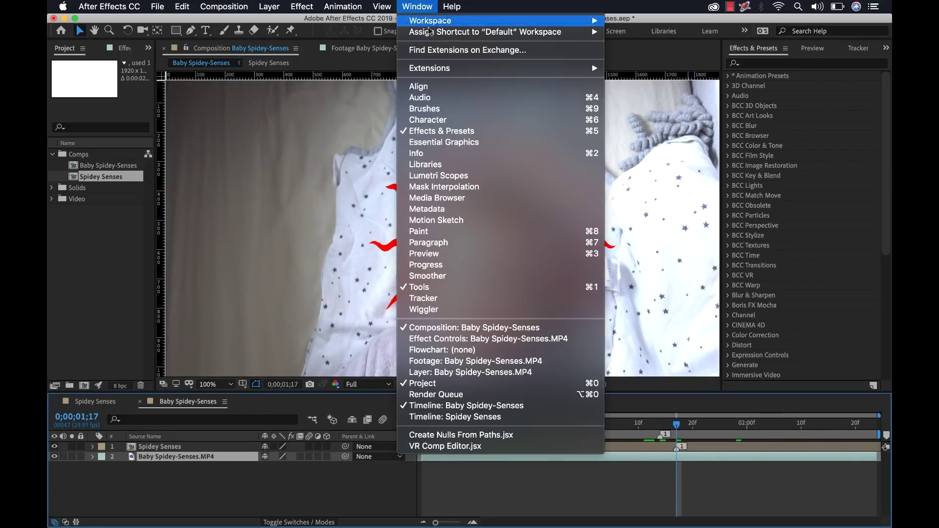
left_click(453, 299)
left_click(165, 469)
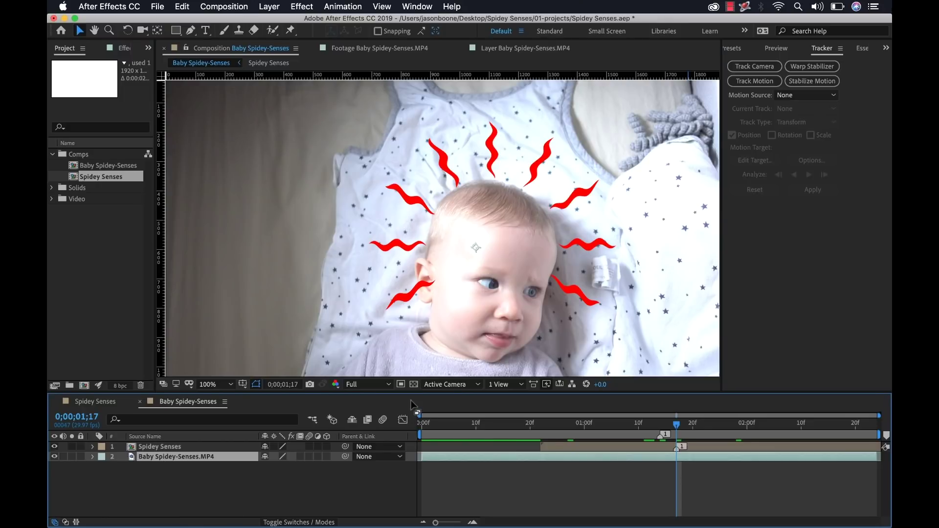
key("comma")
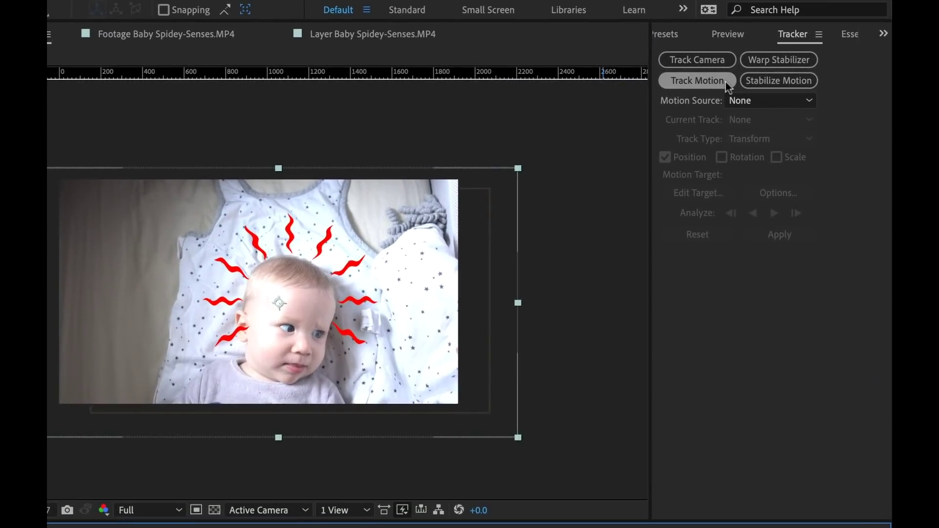
Start a motion track on the baby footage for position only, with the Spidey Senses layer as its motion target.
left_click(726, 82)
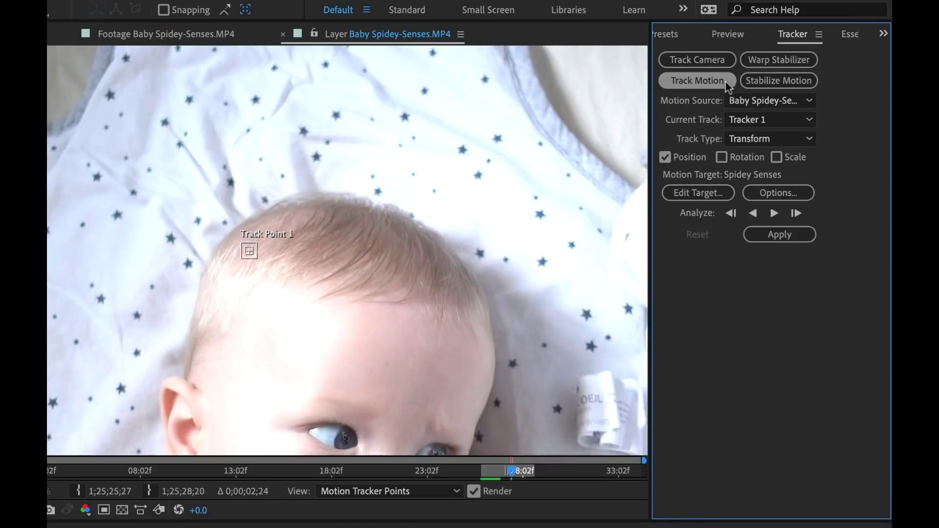
key("comma")
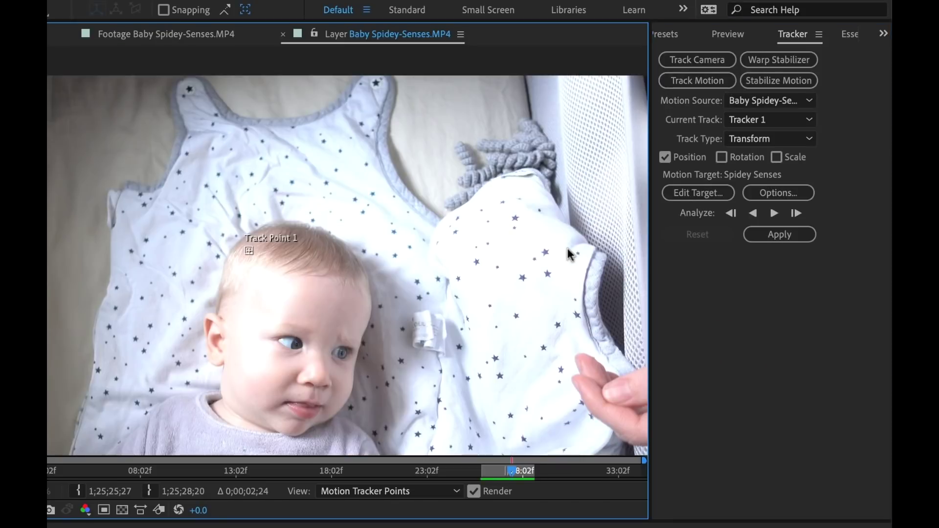
left_click(702, 193)
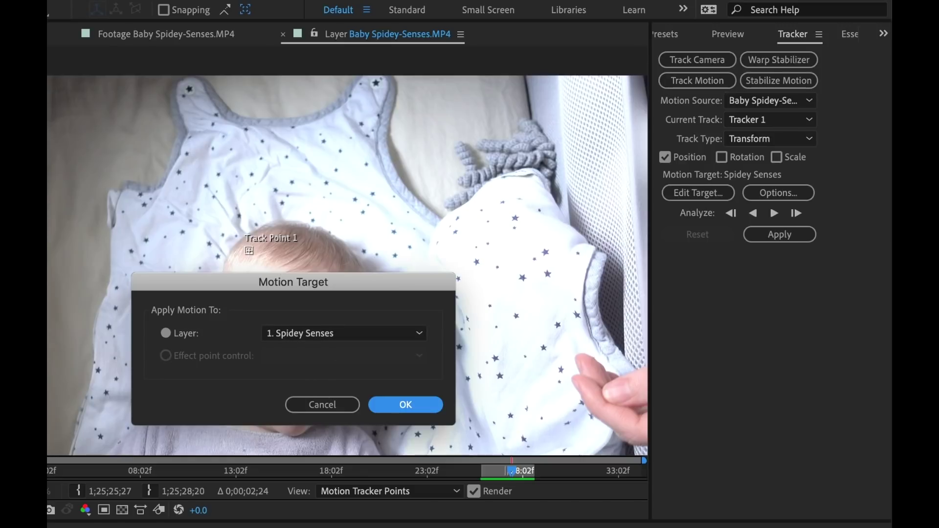
left_click_drag(298, 289, 570, 350)
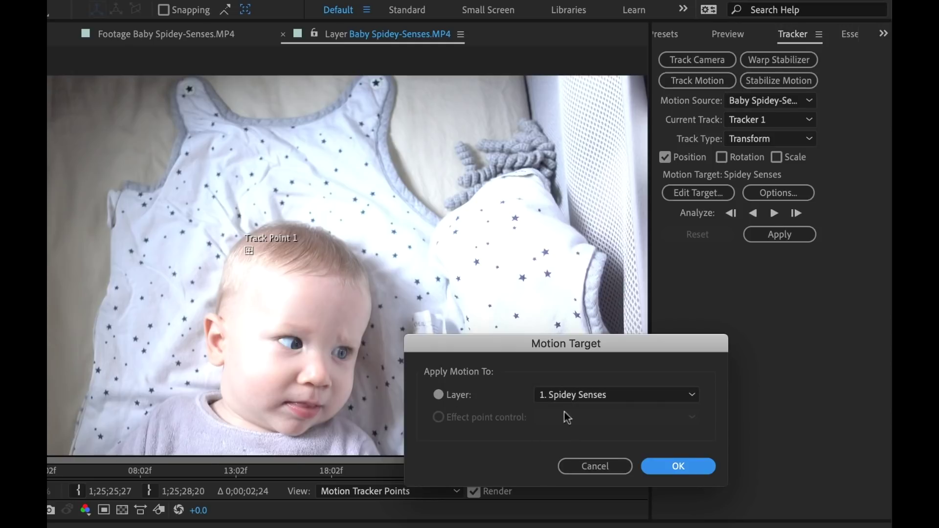
left_click(676, 466)
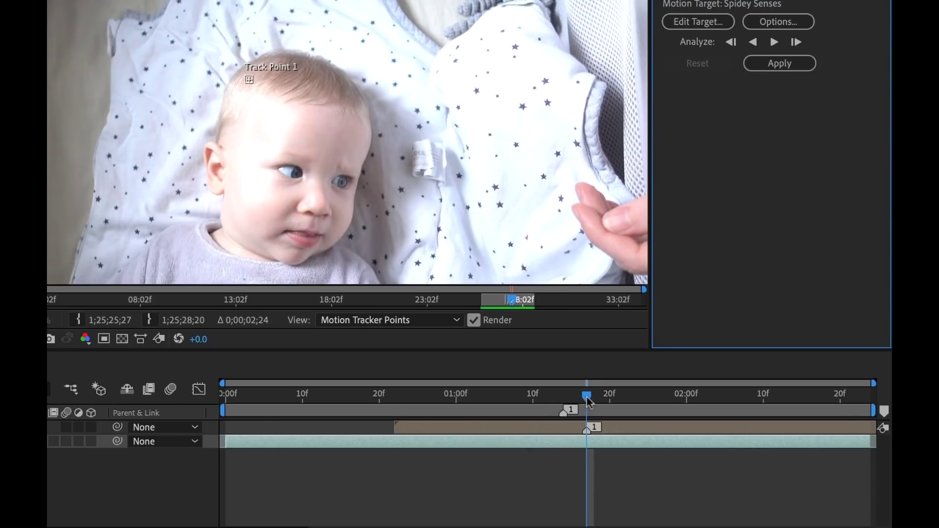
At the clip's last frame, fit Track Point 1 around the baby's eye with enlarged feature and search regions, and analyze the motion backward.
left_click_drag(585, 397, 890, 402)
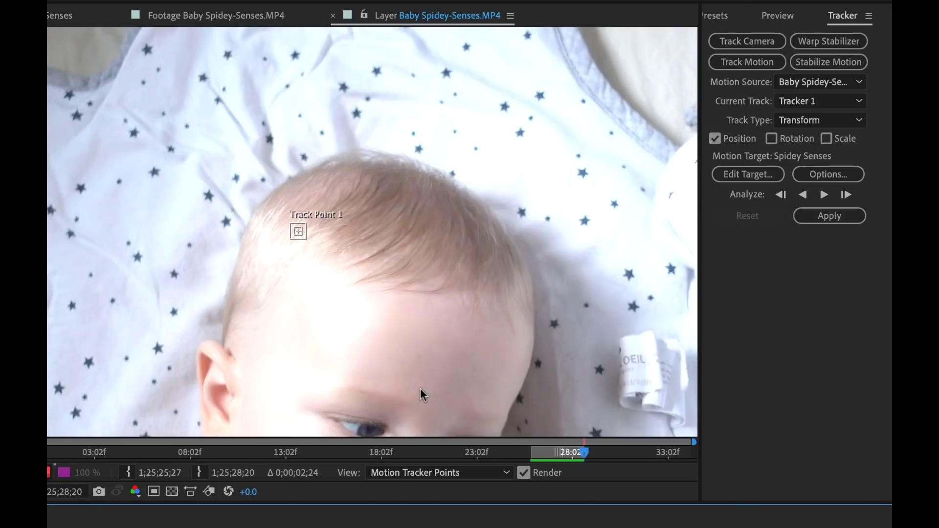
left_click_drag(428, 390, 291, 158)
left_click_drag(256, 109, 319, 289)
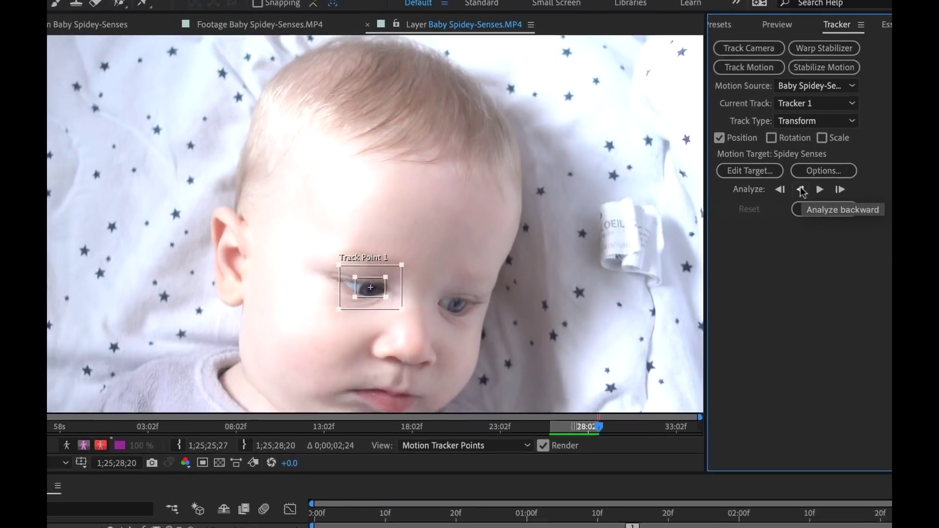
left_click(805, 195)
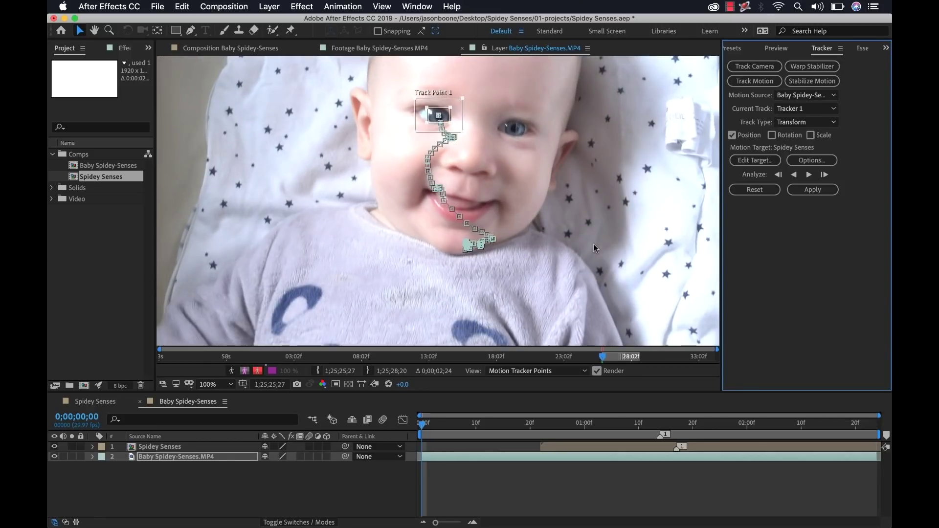
Apply the tracked motion to the Spidey Senses layer in the X and Y dimensions.
left_click(159, 458)
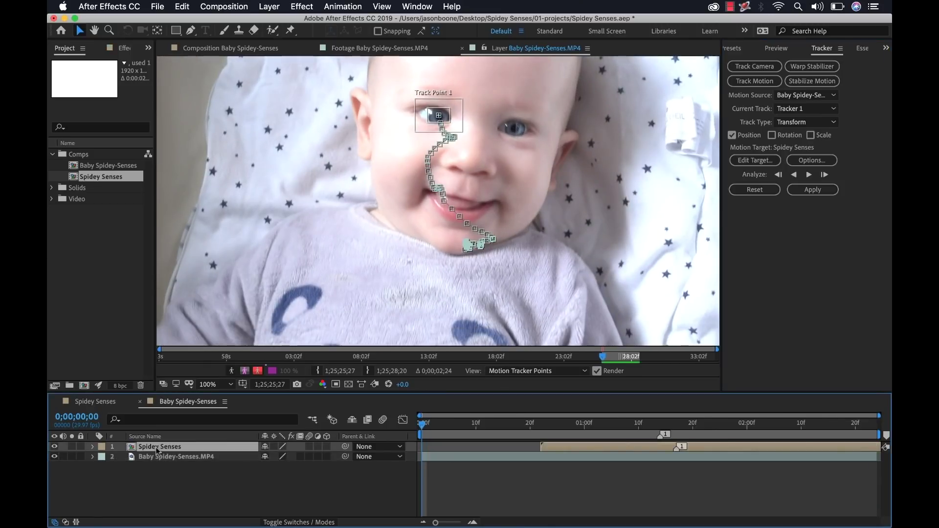
left_click(806, 192)
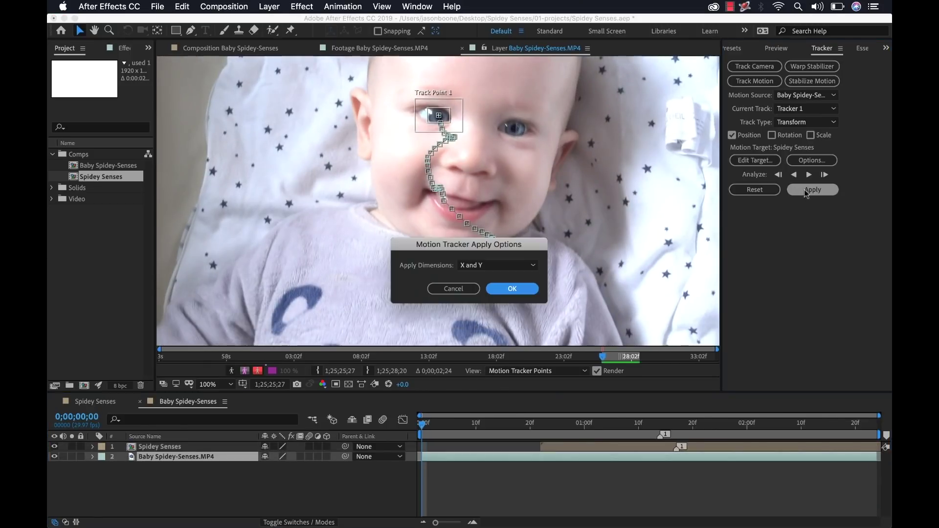
left_click(504, 288)
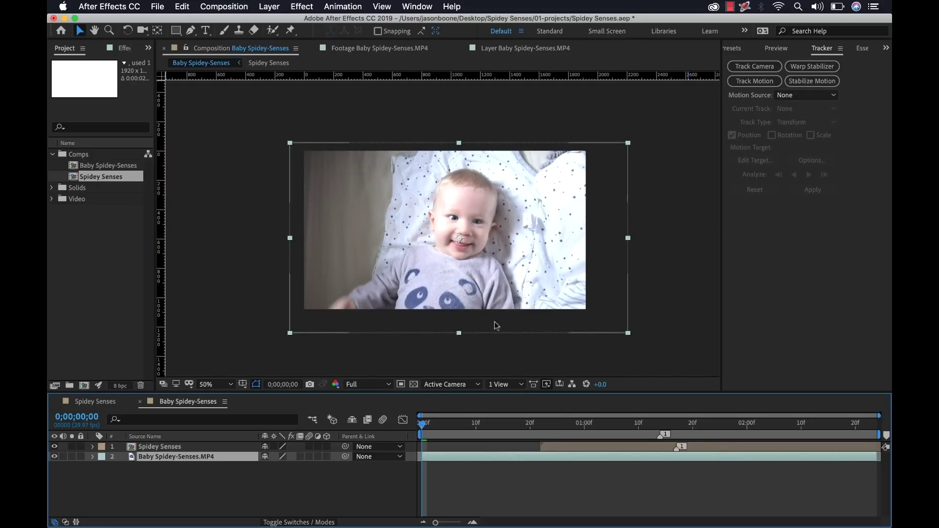
At 0;00;00;28, offset the Spidey Senses layer's anchor point to 928.0,595.0 and display its Position keyframes as well.
left_click(471, 479)
left_click_drag(424, 427, 548, 431)
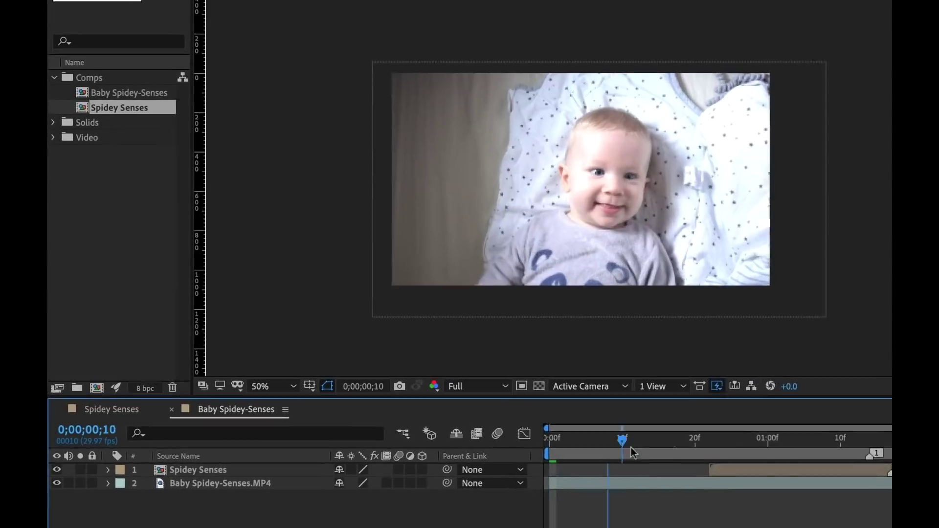
mouse_move(757, 456)
left_mouse_down()
mouse_move(938, 455)
mouse_move(739, 442)
mouse_move(802, 434)
mouse_move(793, 437)
left_mouse_up()
left_click(838, 477)
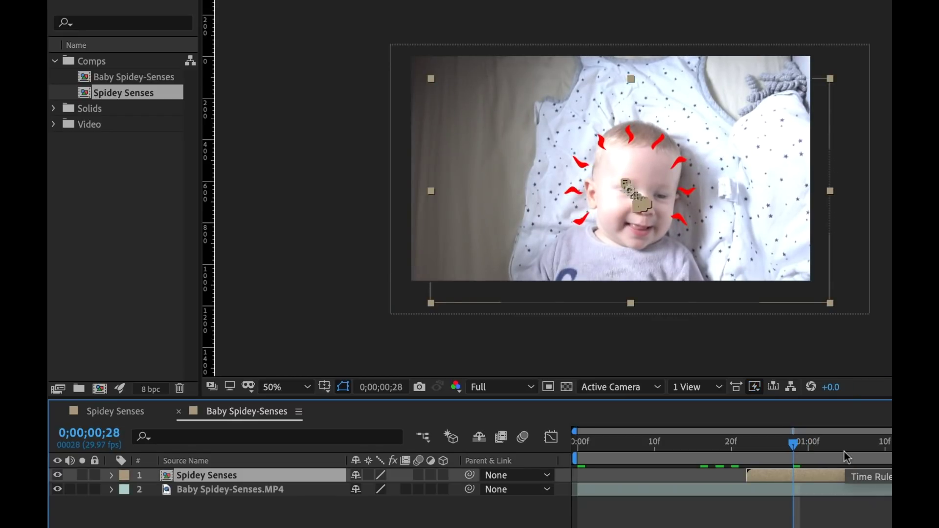
key("a")
left_click_drag(364, 489, 325, 484)
left_click_drag(391, 491, 462, 491)
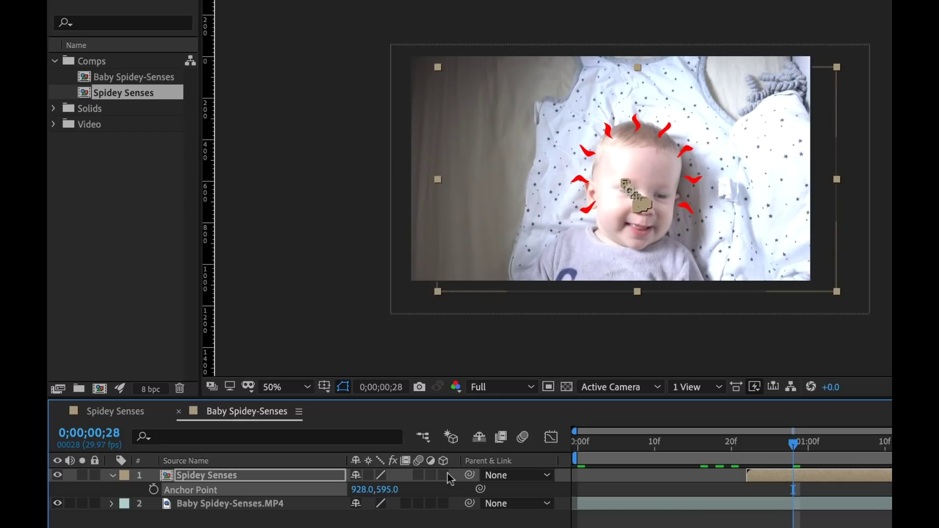
key("shift+p")
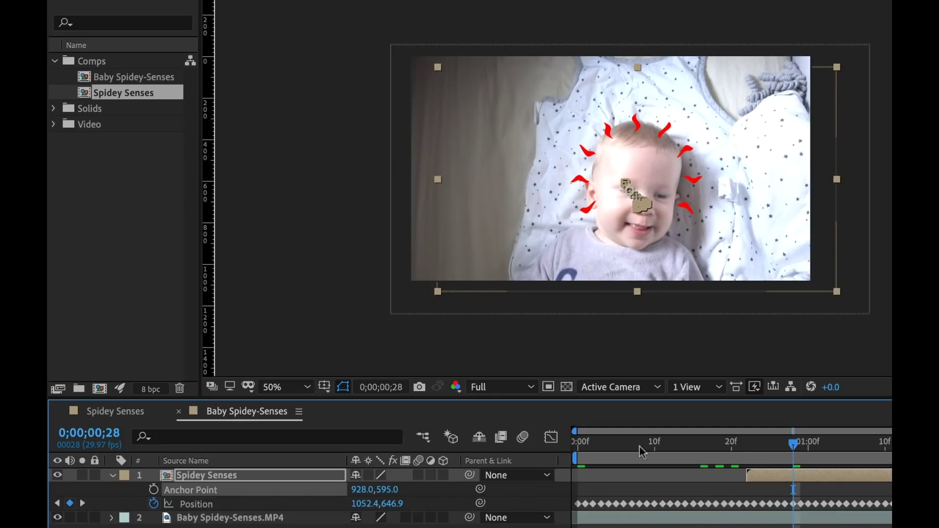
Refine the Spidey Senses layer's anchor point to 900.0,624.0 at 0;00;00;27 so the spikes fit around the baby's head.
left_click_drag(386, 487, 404, 484)
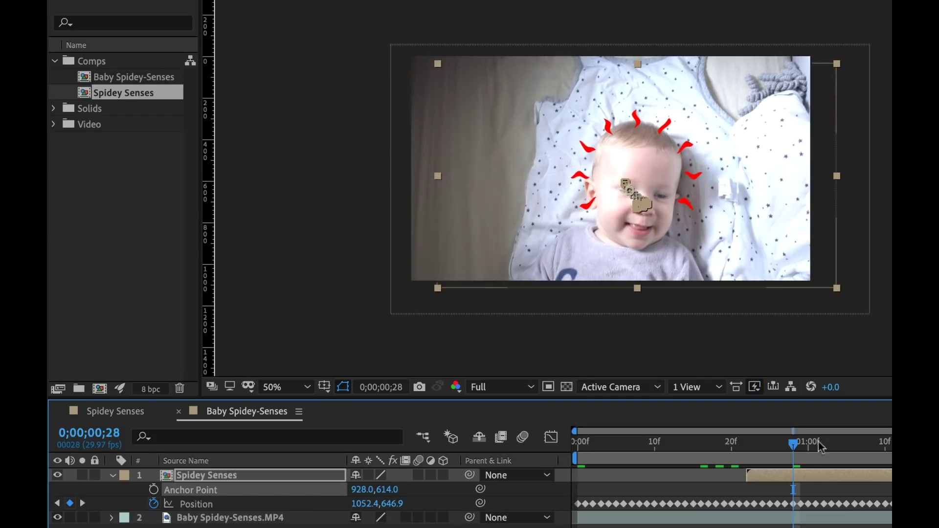
mouse_move(795, 450)
left_mouse_down()
mouse_move(755, 445)
mouse_move(798, 444)
left_mouse_up()
left_click_drag(392, 489, 341, 490)
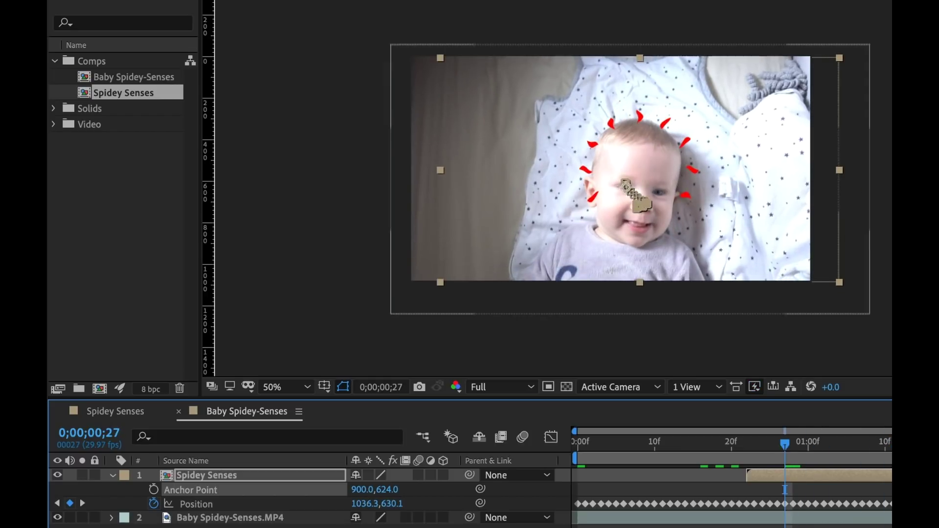
key("period")
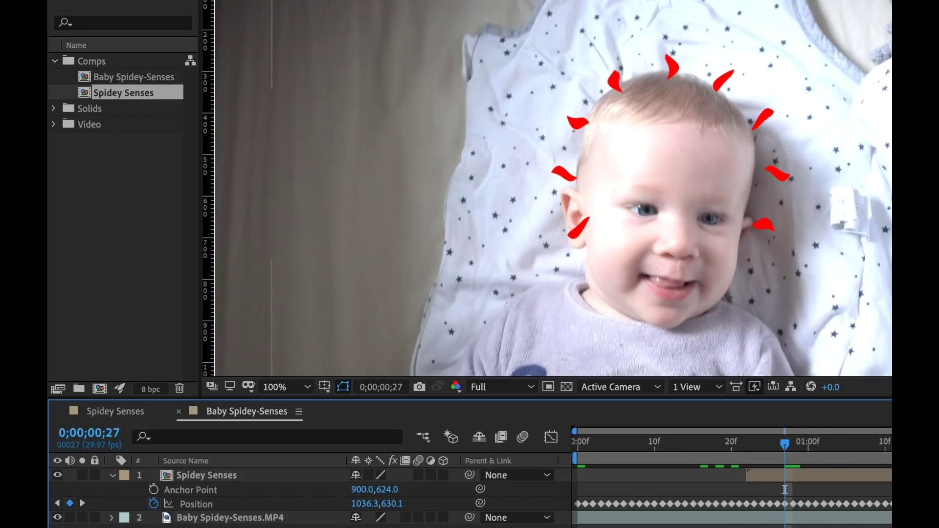